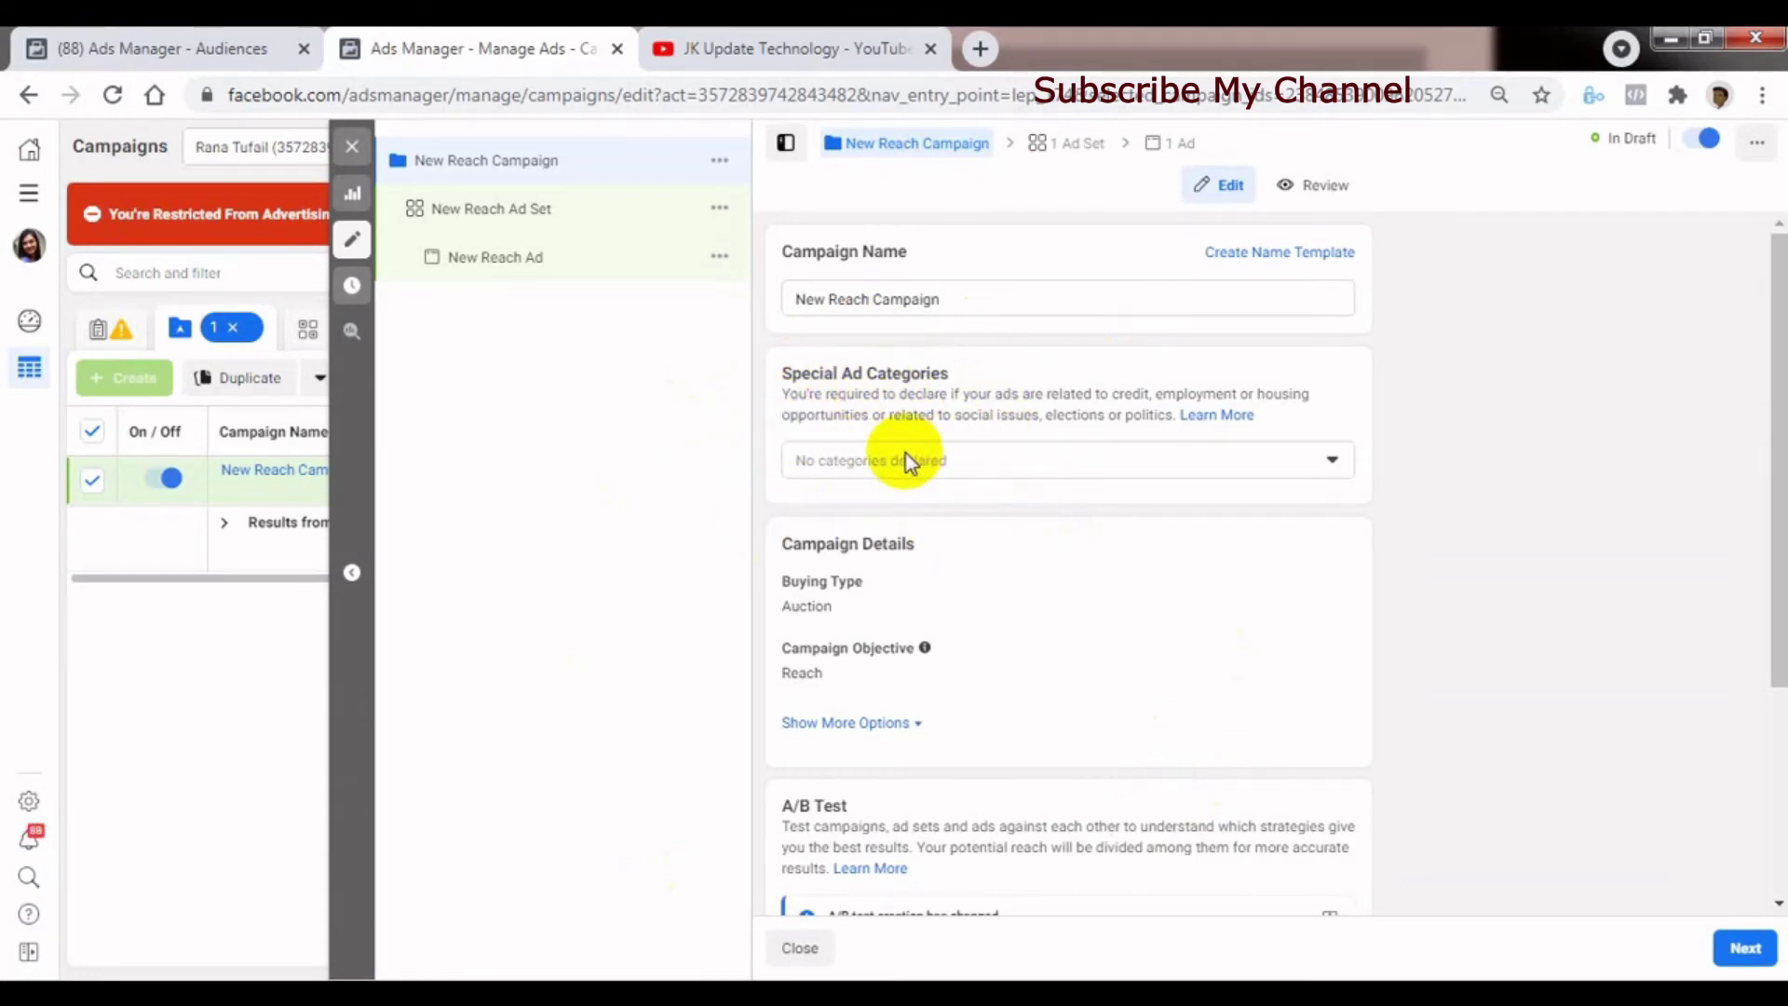
Look at the JK Update Technology video list on YouTube, and declare Housing as the campaign's special ad category in Ads Manager.
left_click(1328, 467)
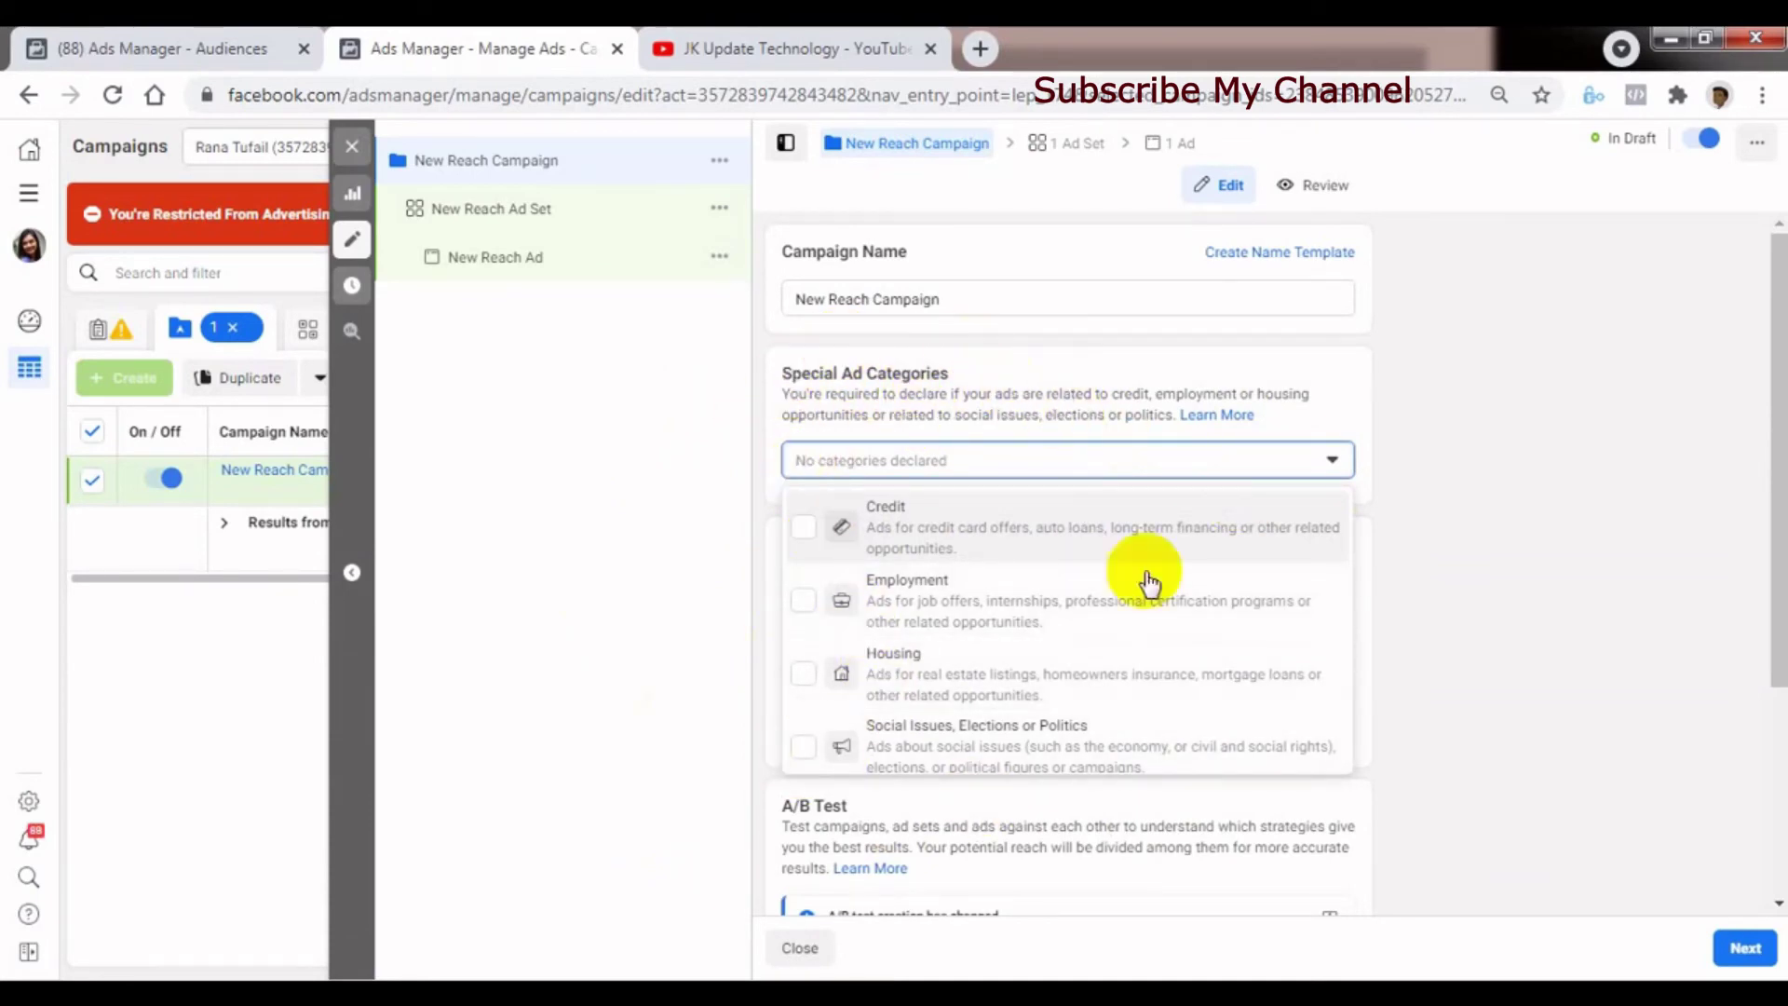
left_click(769, 45)
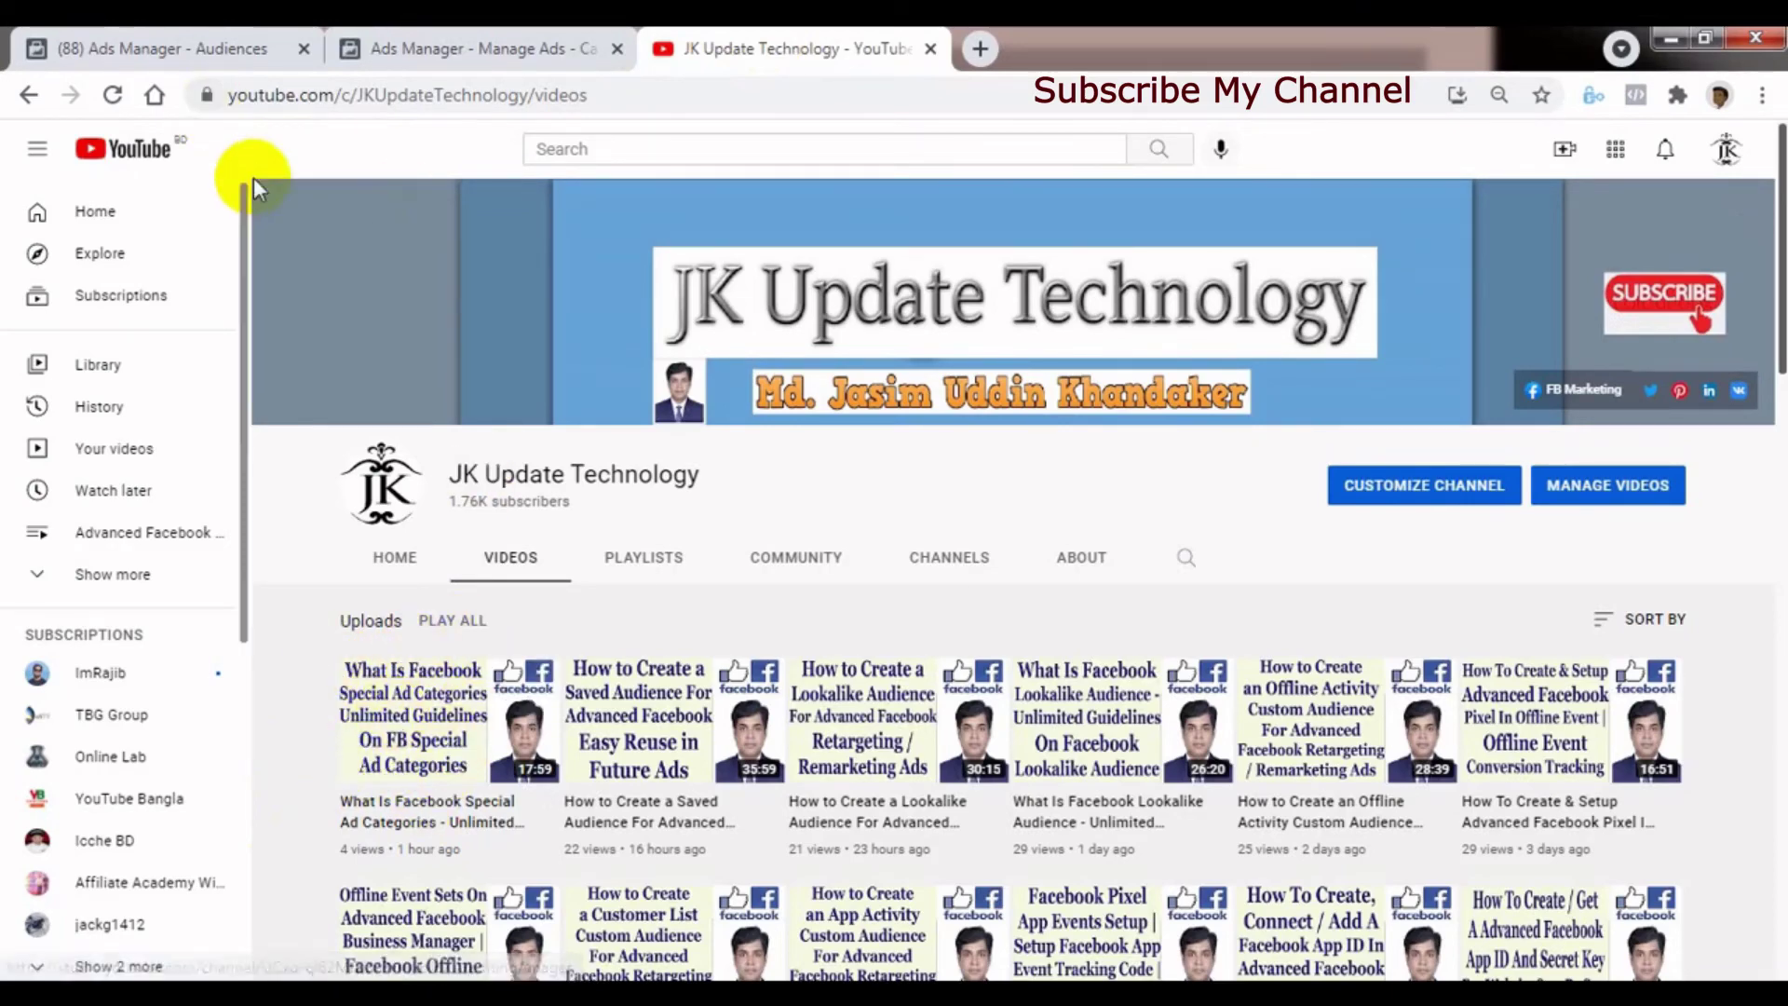
left_click(443, 65)
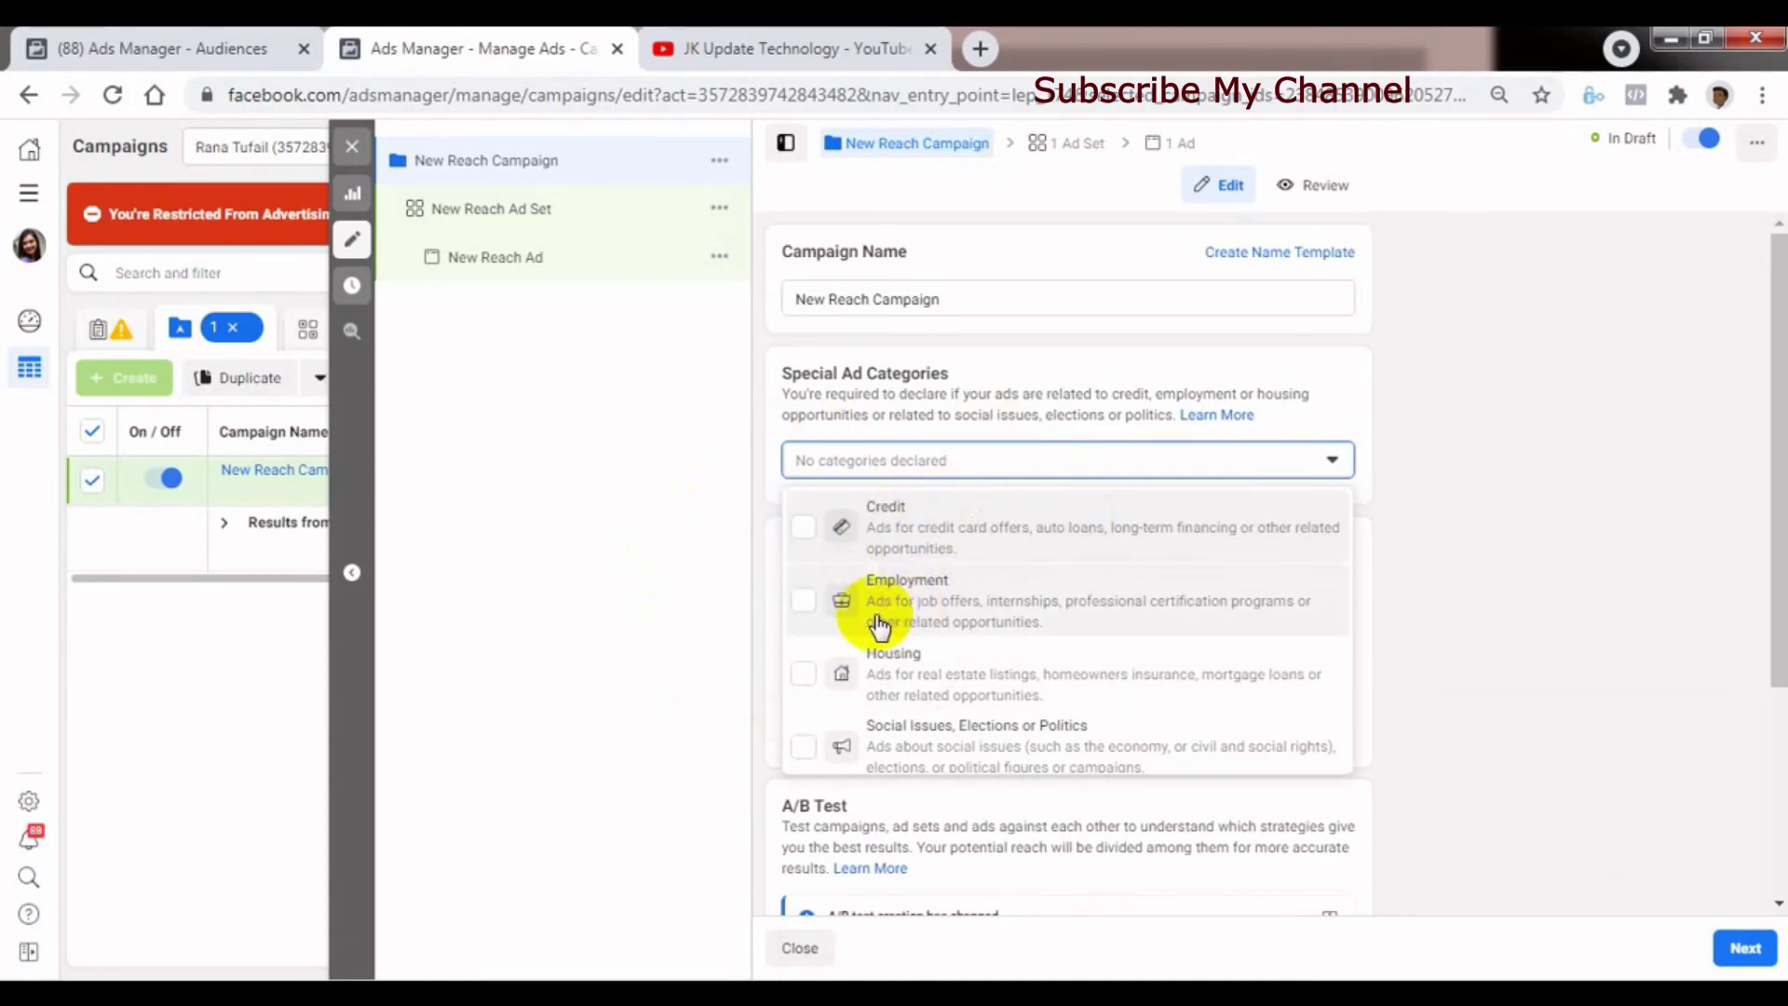
left_click(801, 674)
left_click(601, 685)
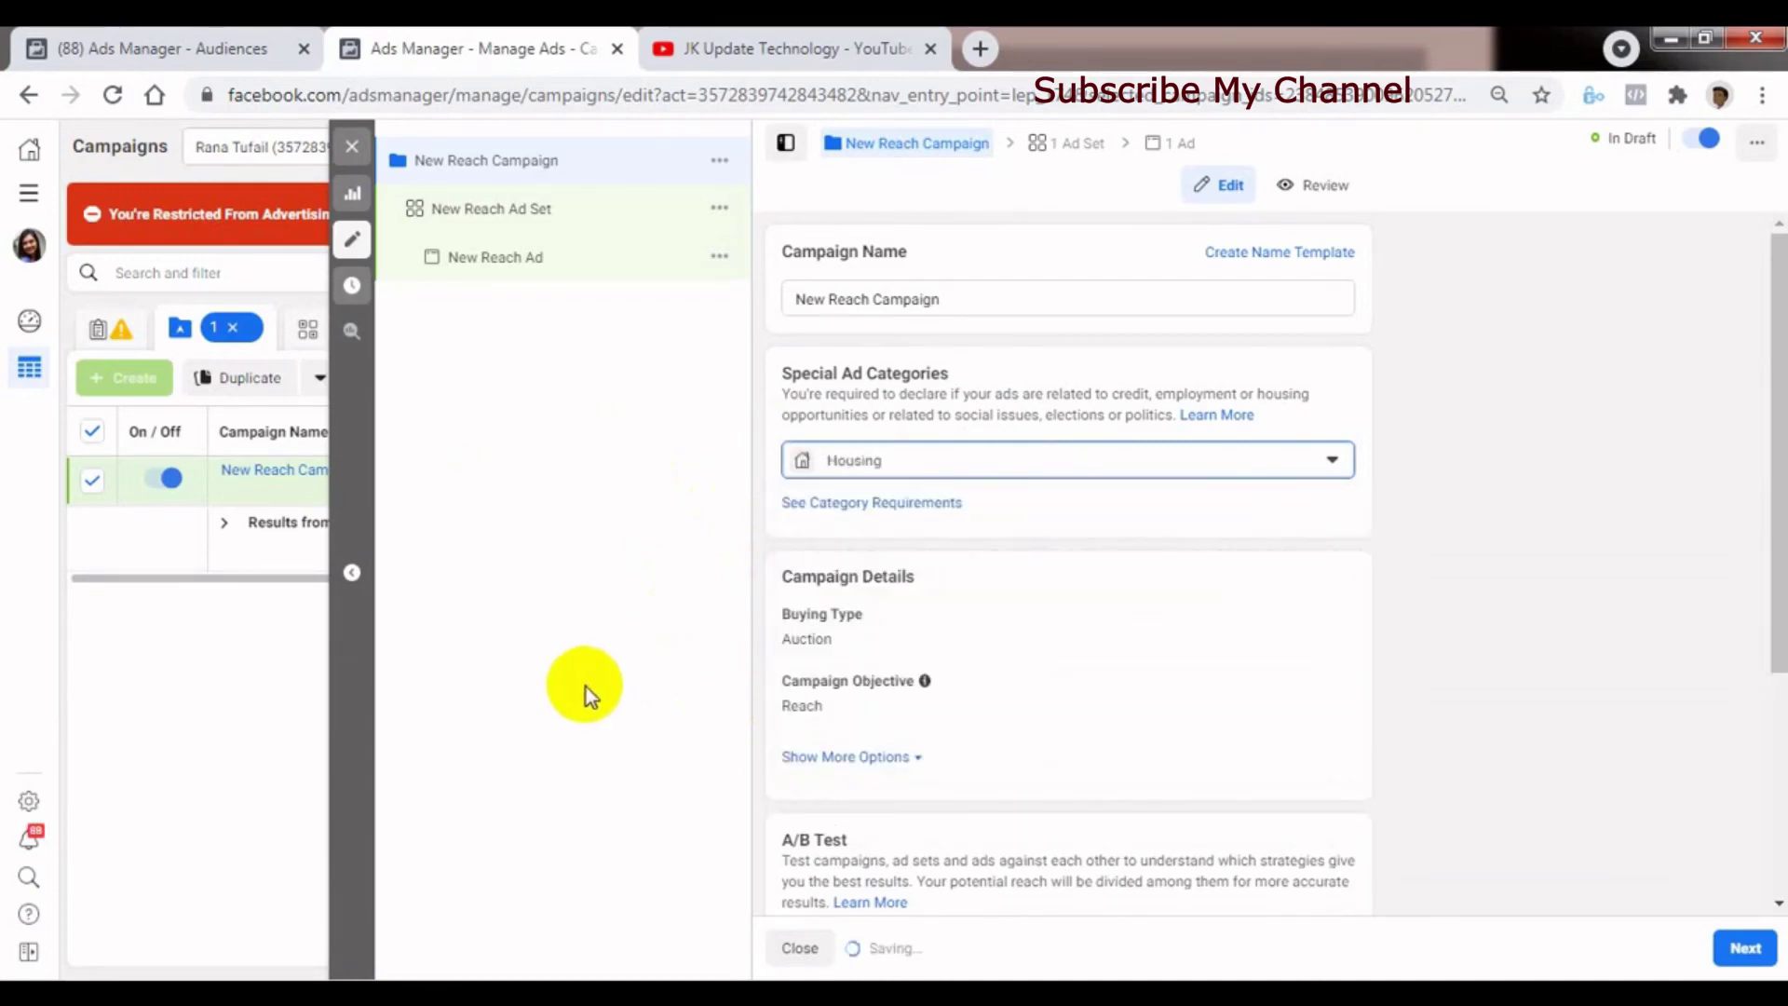
Review the full category requirements for Housing, including the audience selection options, and close them.
left_click(857, 507)
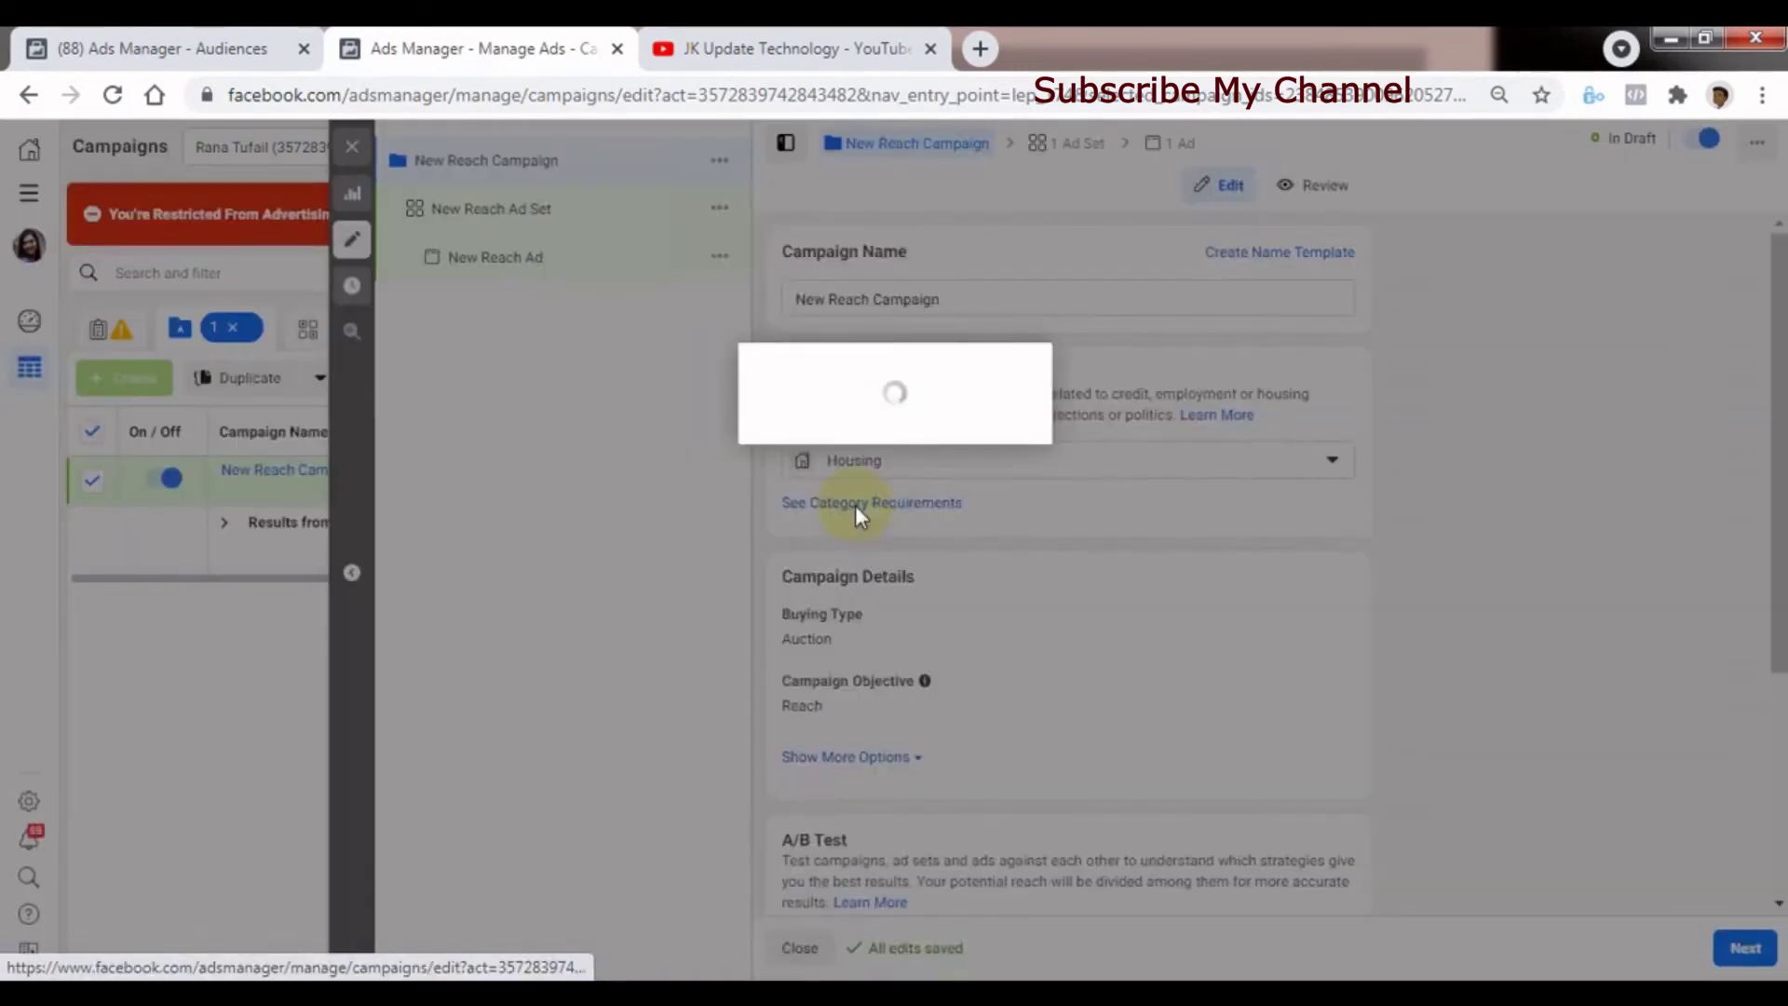
left_click_drag(1260, 406, 1287, 299)
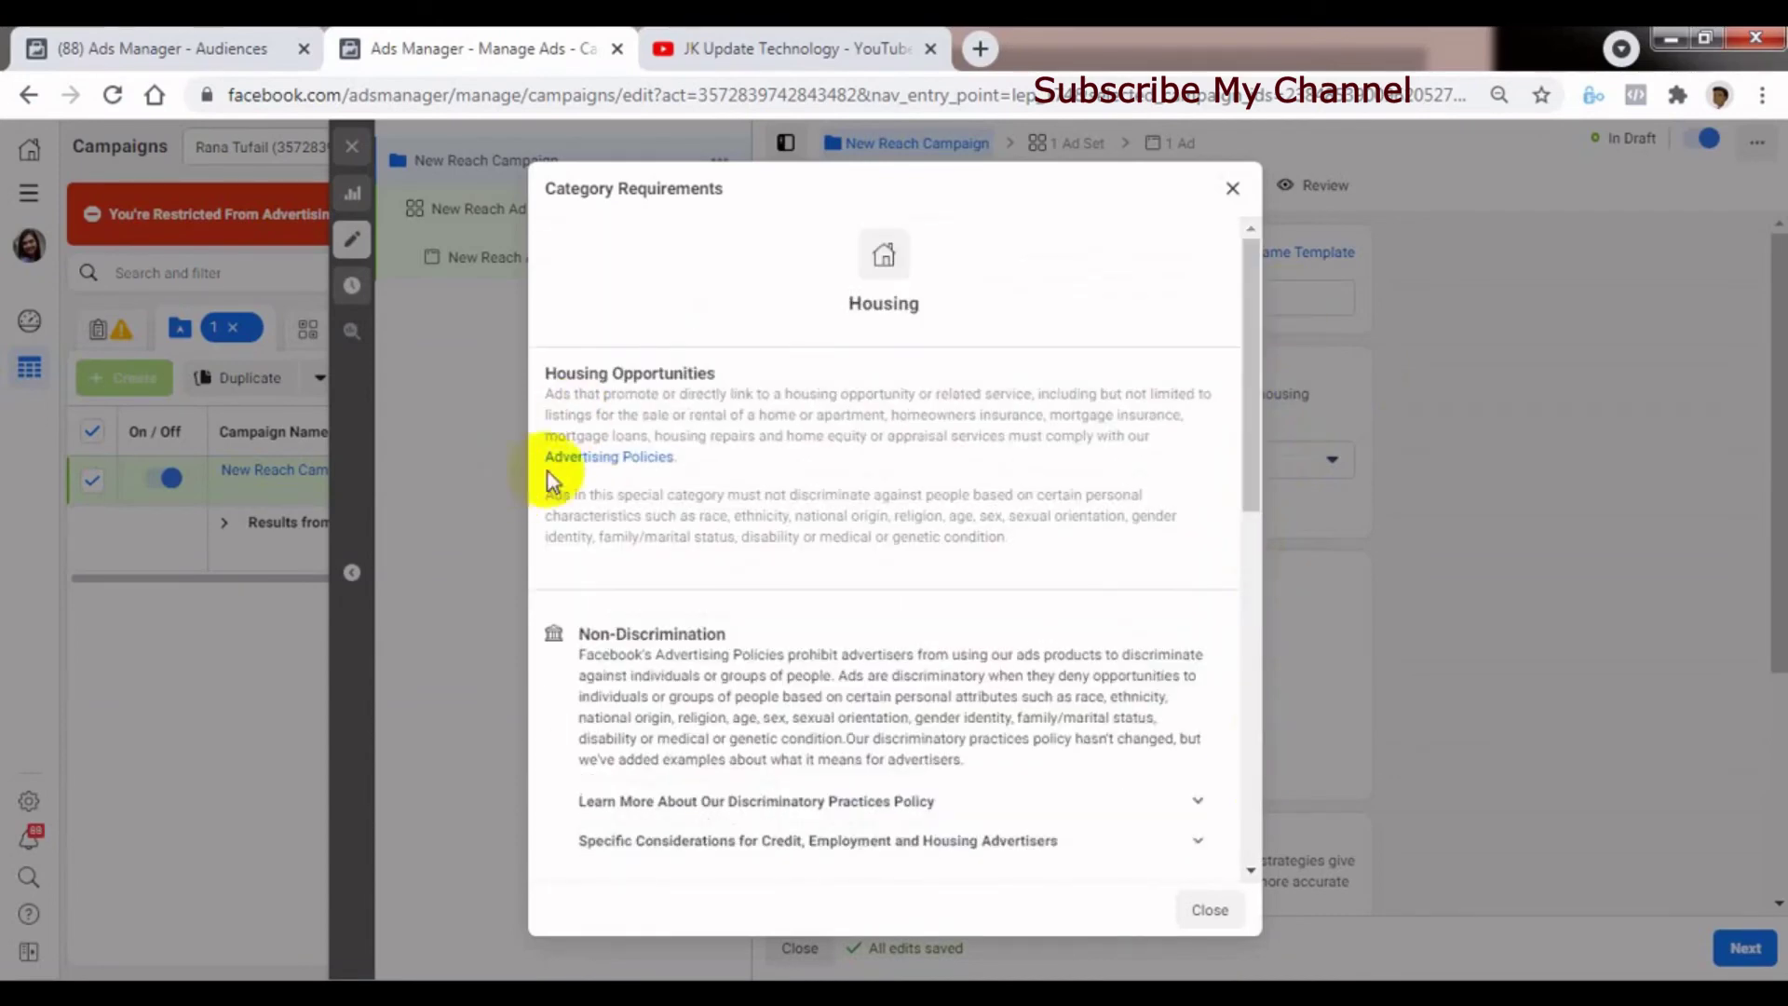
left_click_drag(1245, 388, 1236, 631)
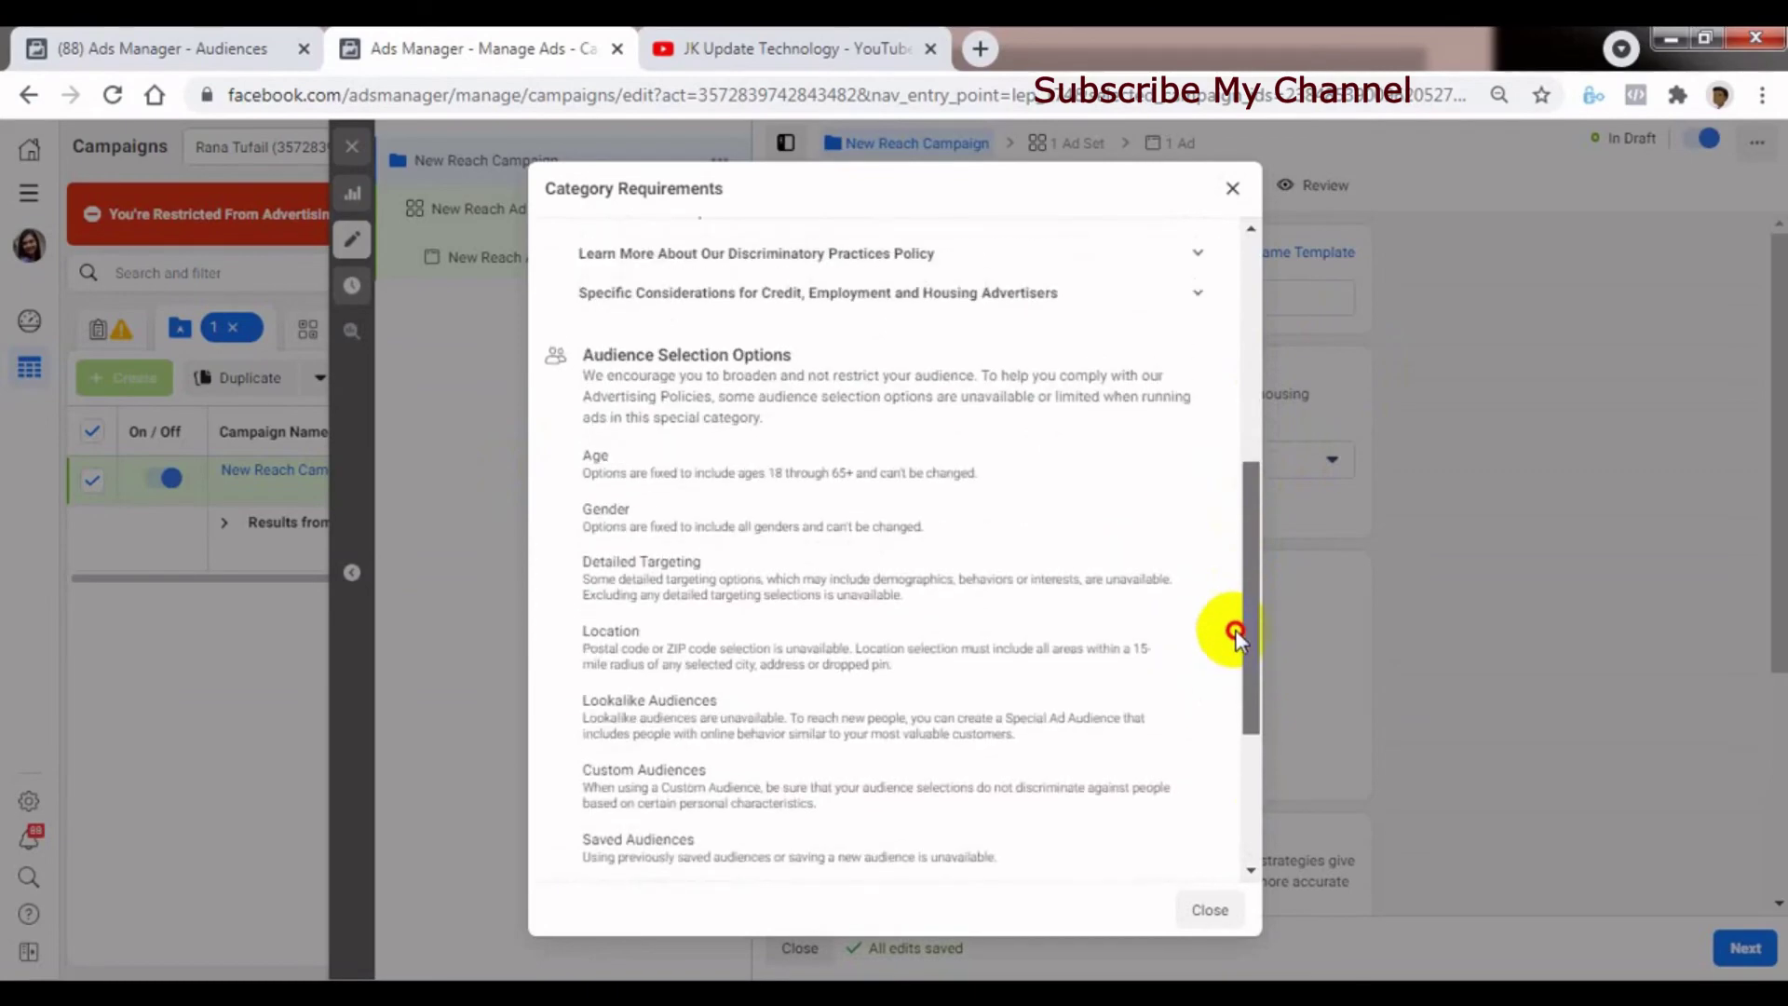
left_click_drag(1249, 707, 1237, 837)
scroll(1237, 836, "down", 1)
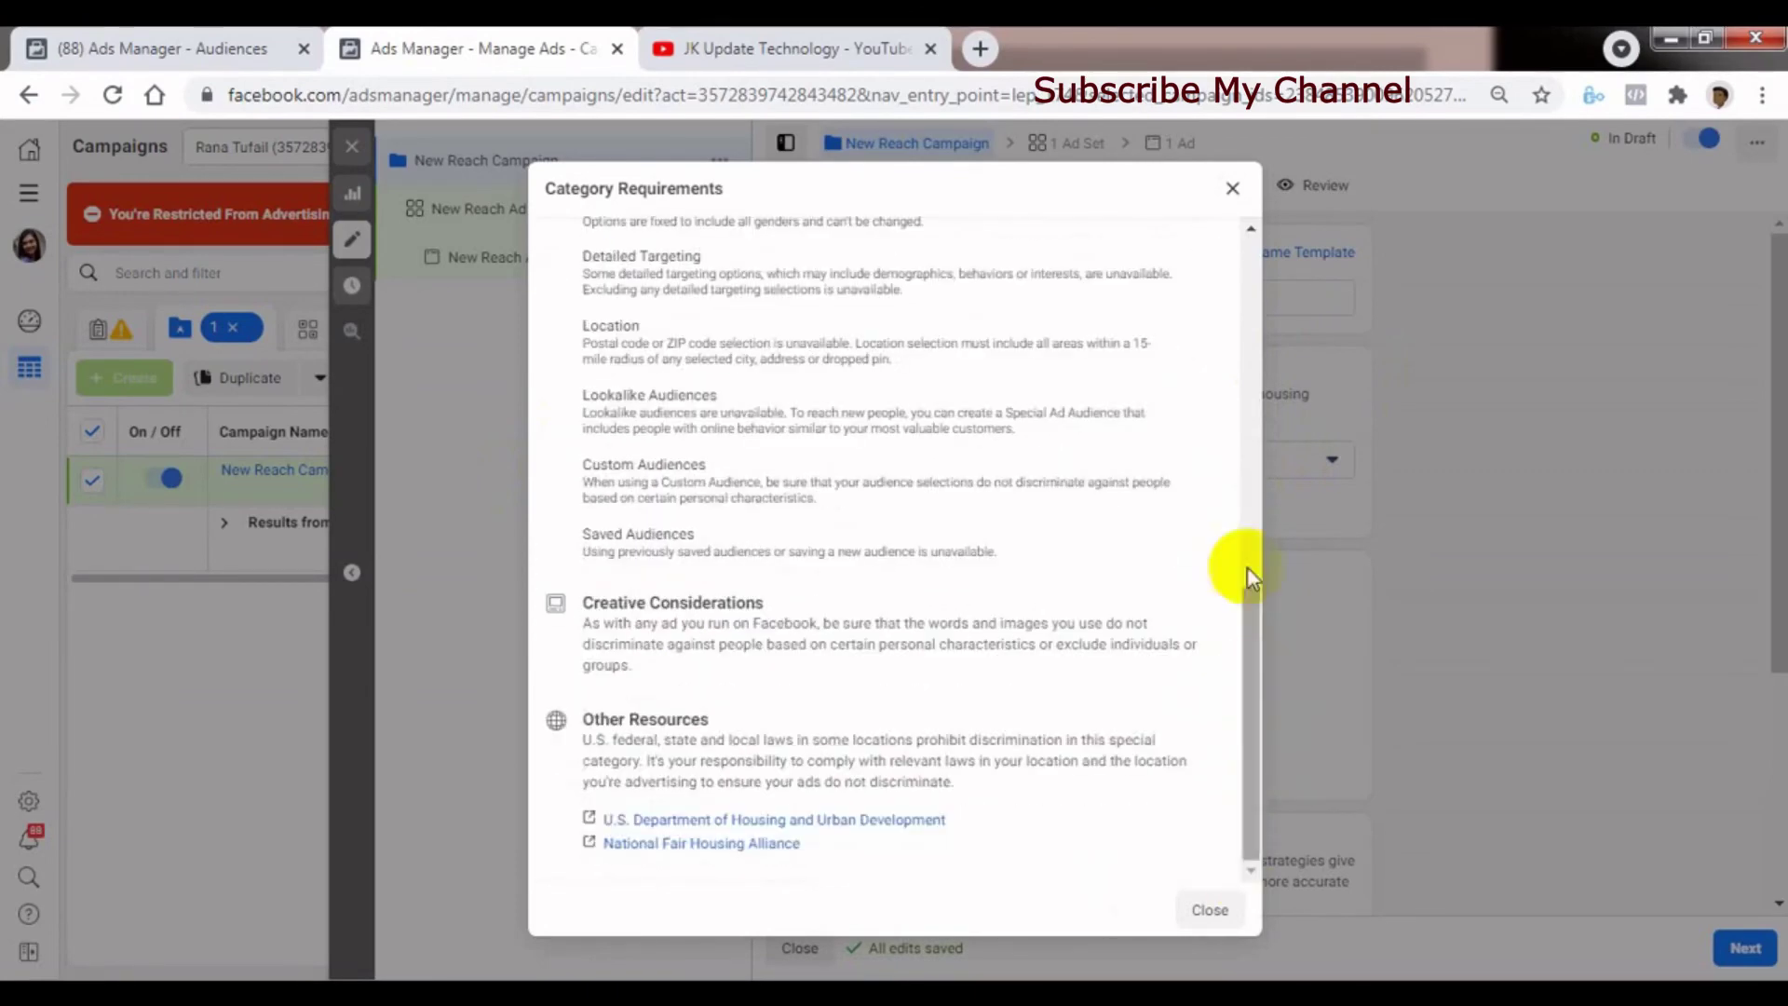
left_click(1211, 910)
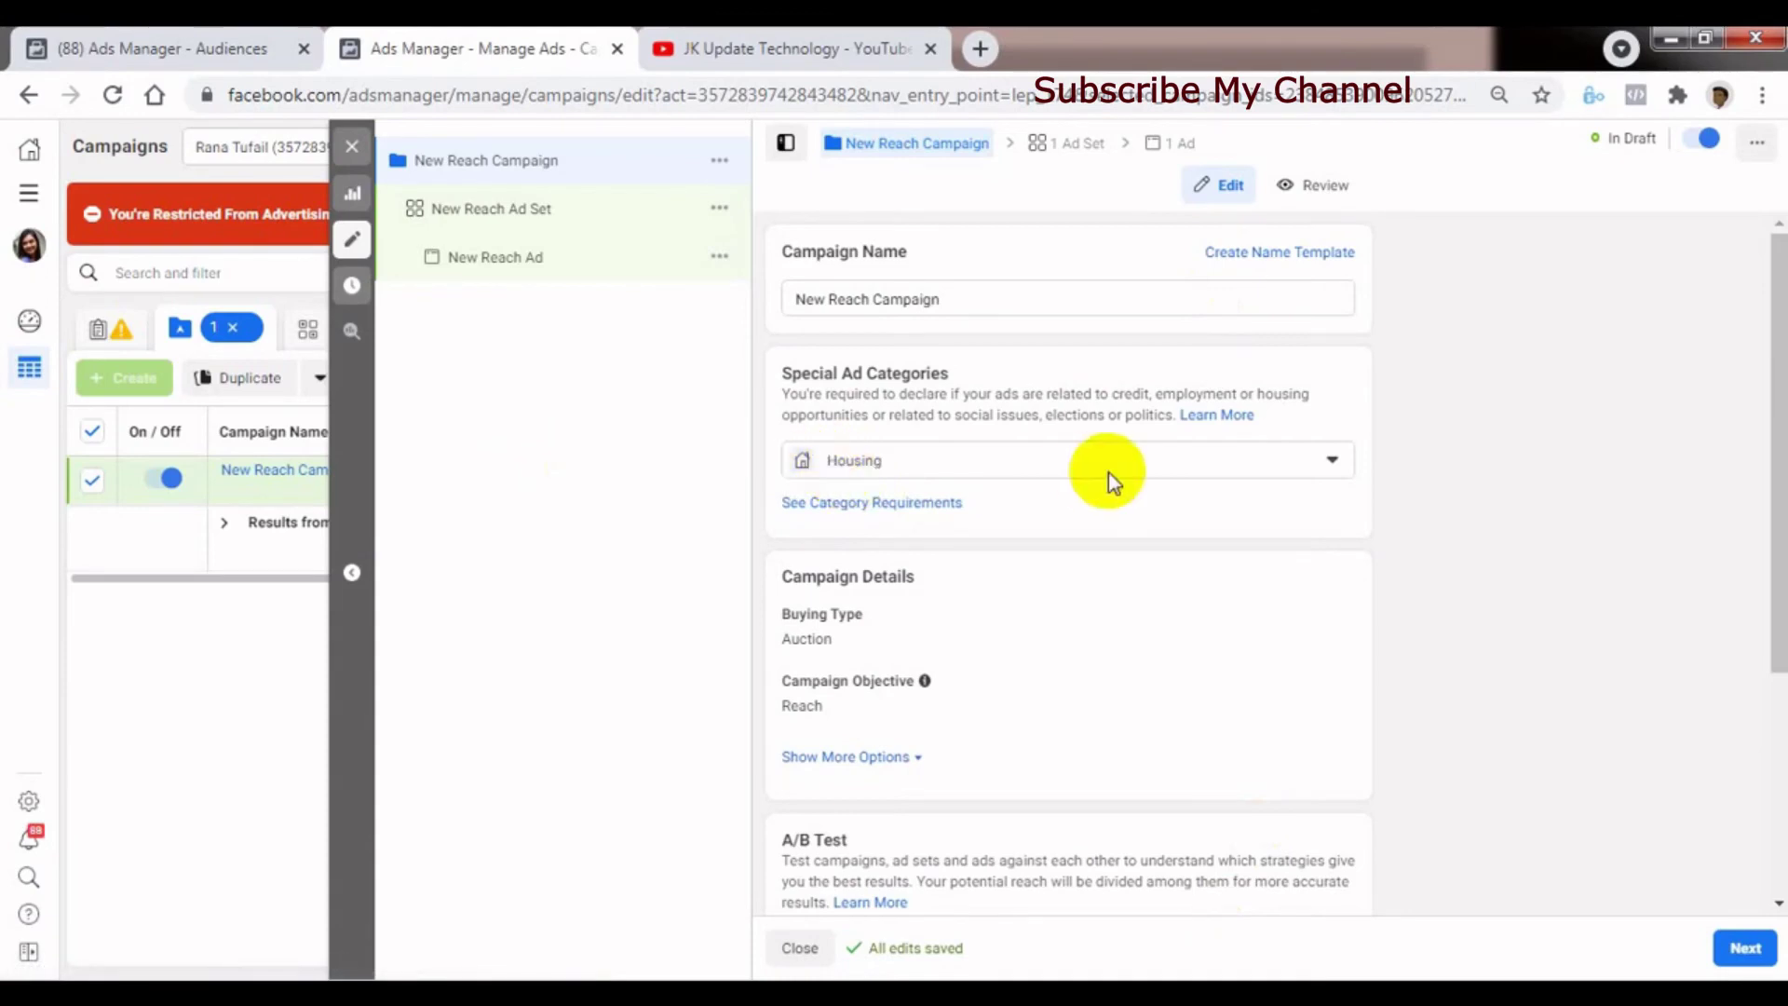
Examine the ad set's audience settings and its list of existing custom audiences under the Housing category.
left_click_drag(1773, 610, 1742, 829)
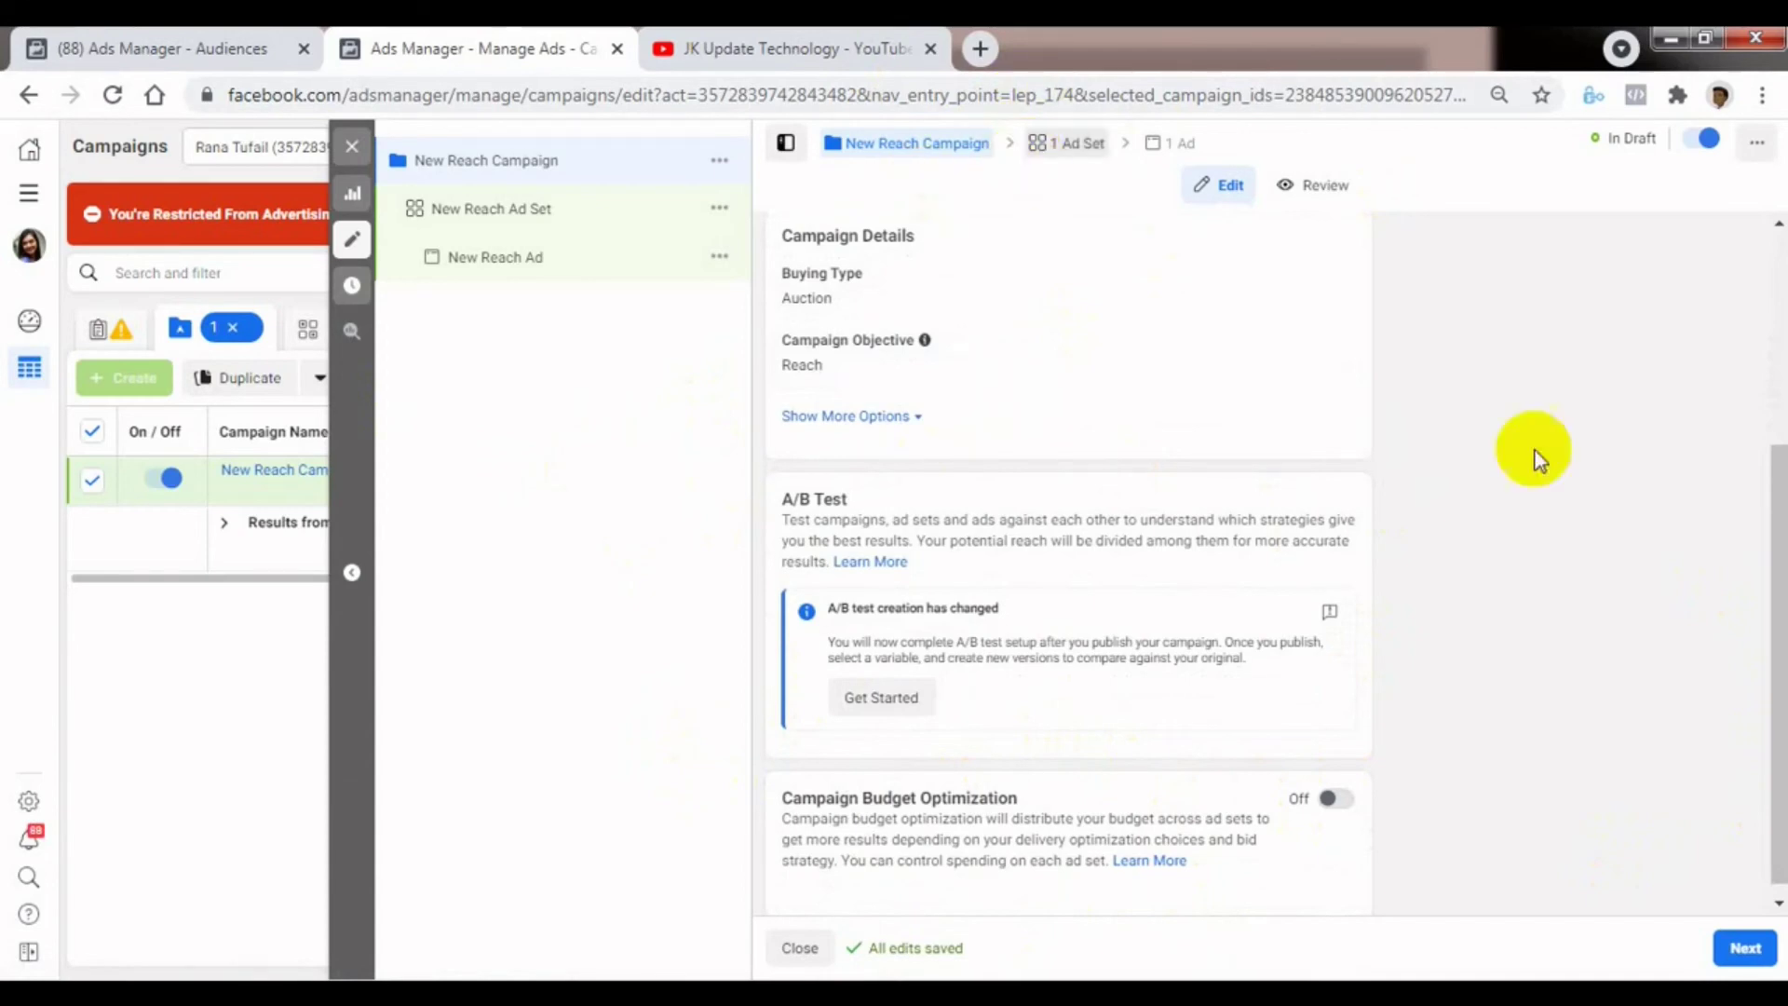
left_click(1069, 149)
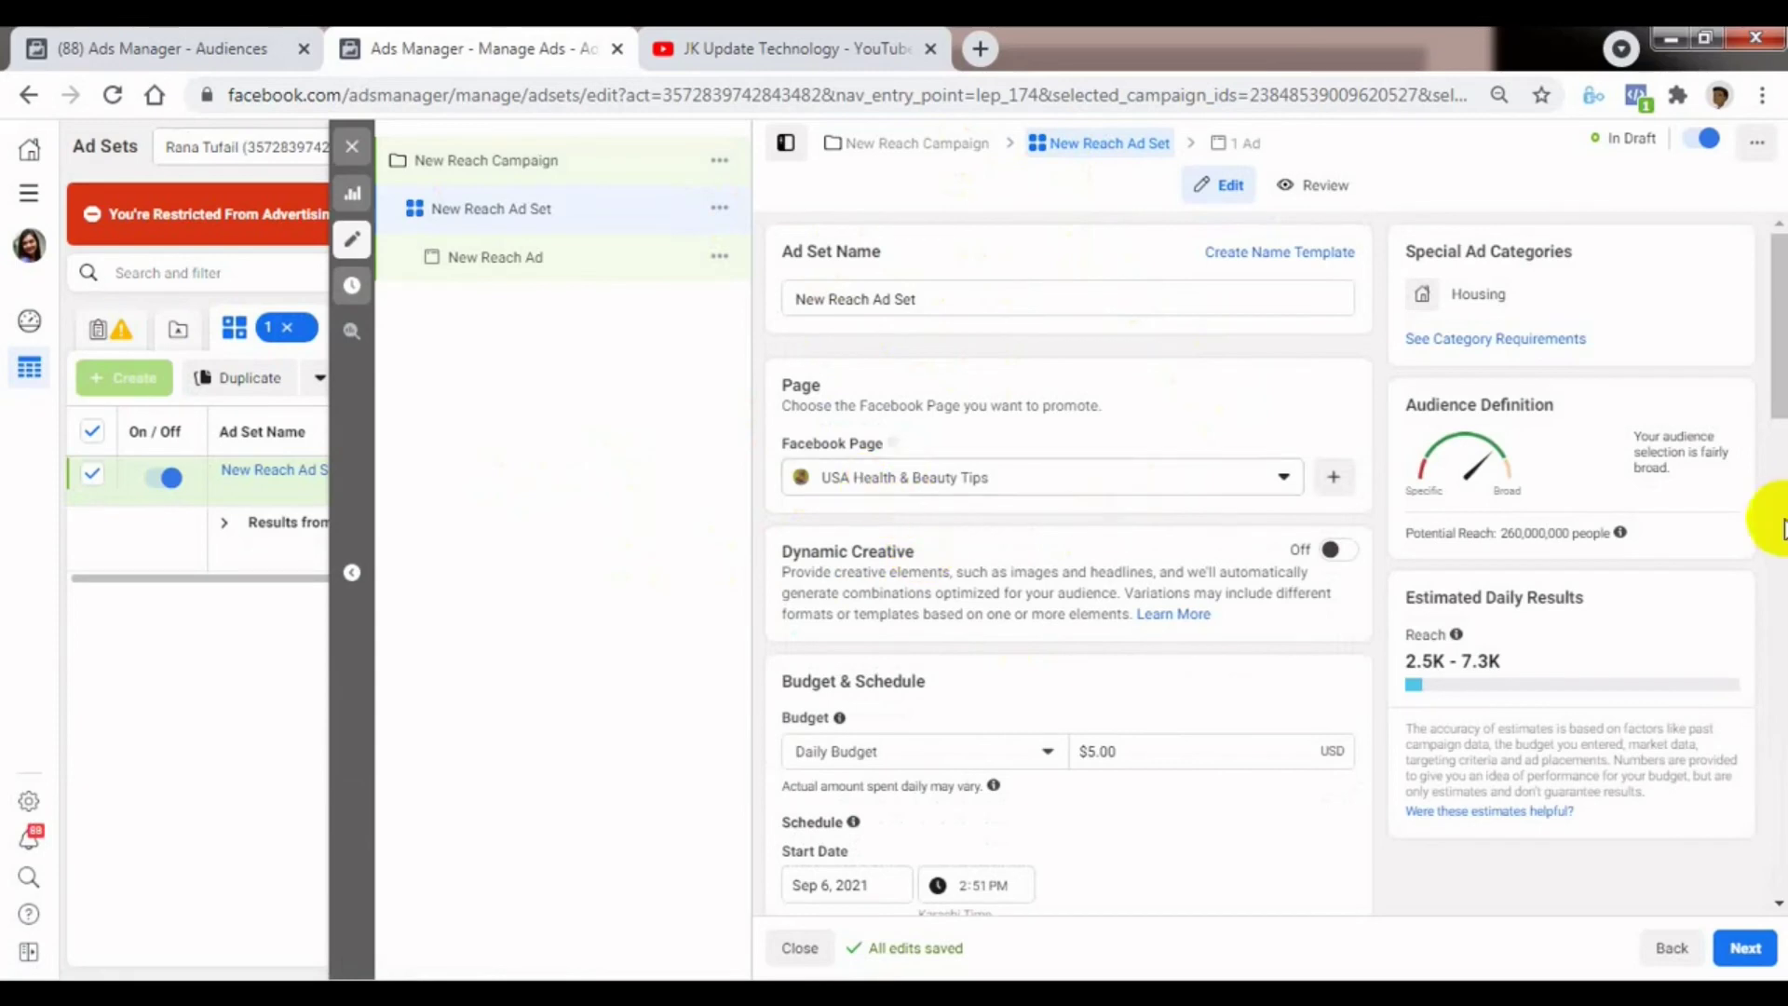
left_click_drag(1779, 381, 1769, 454)
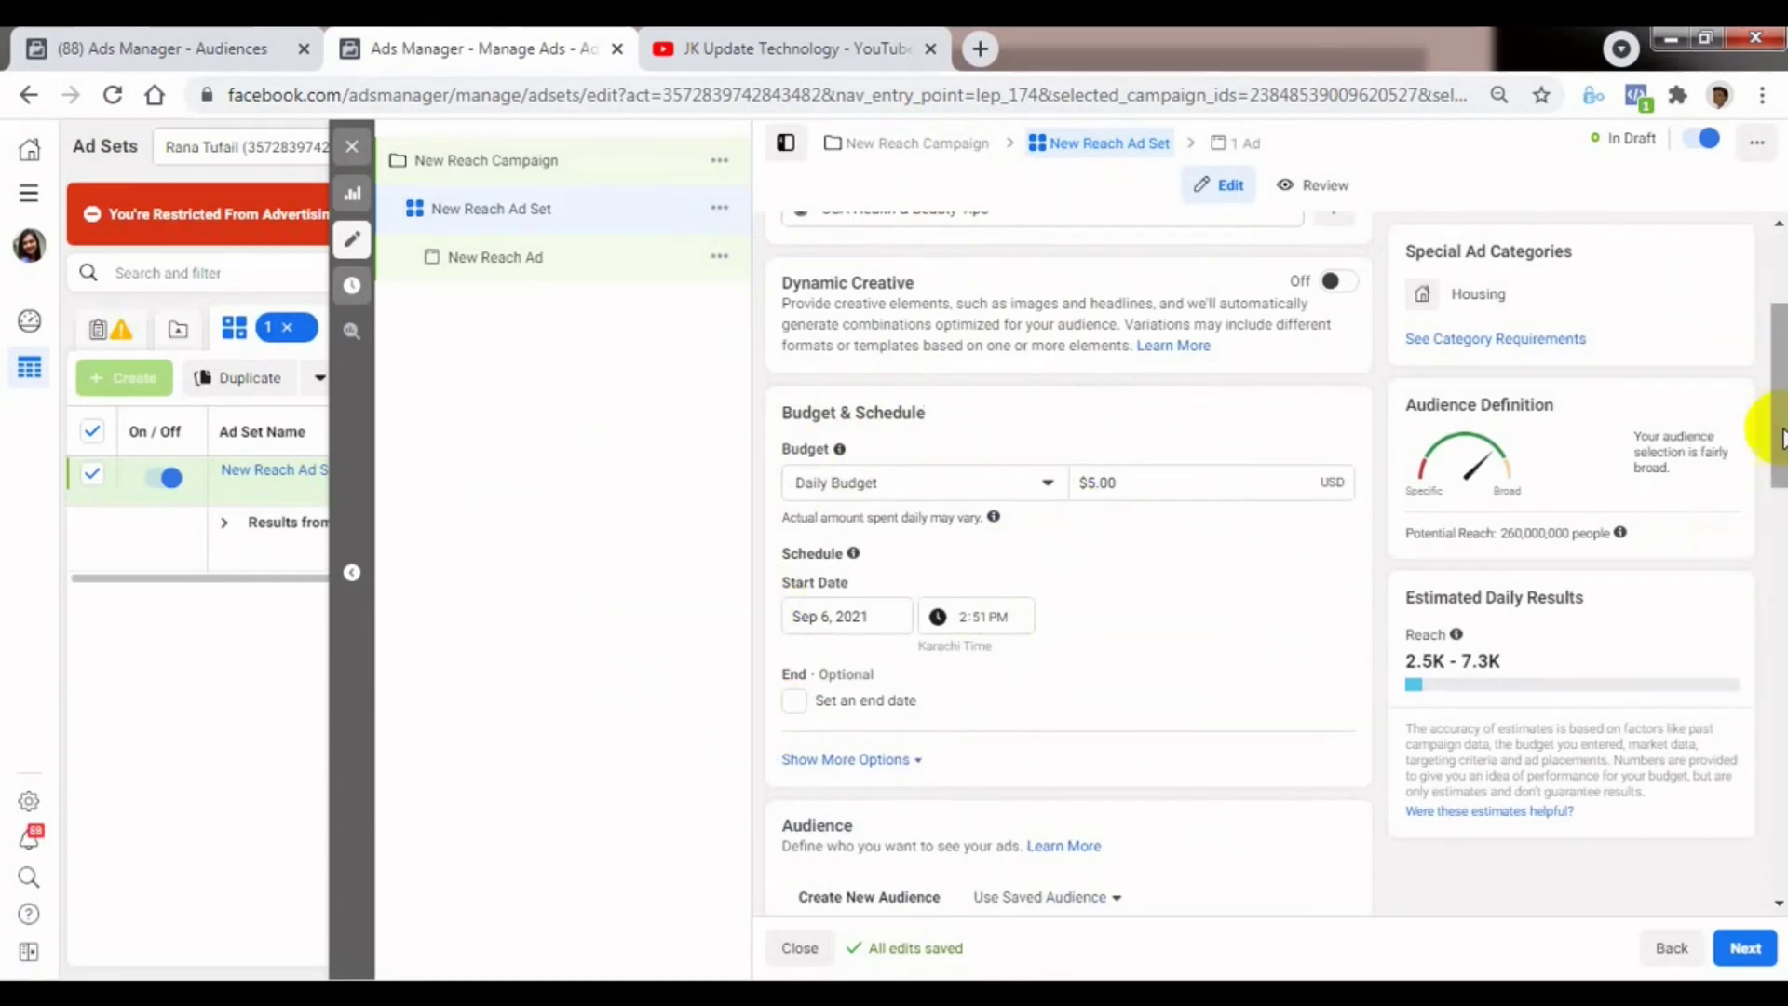
left_click_drag(1779, 455, 1755, 604)
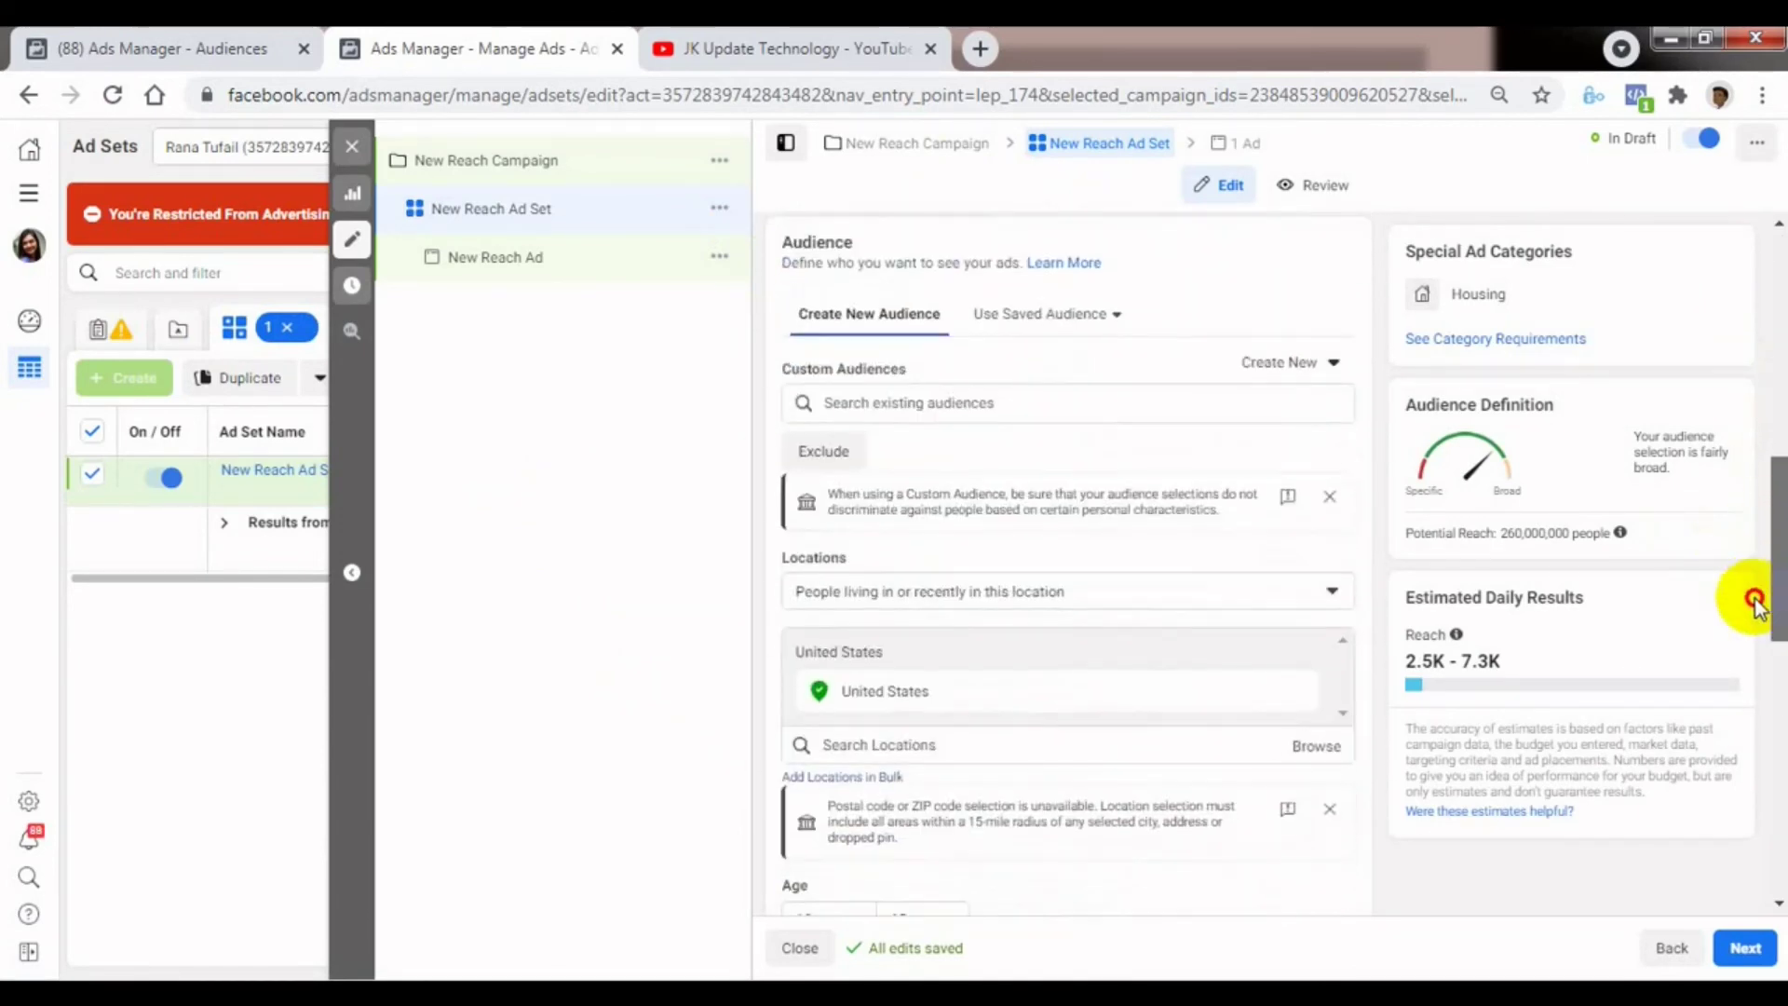
left_click(831, 146)
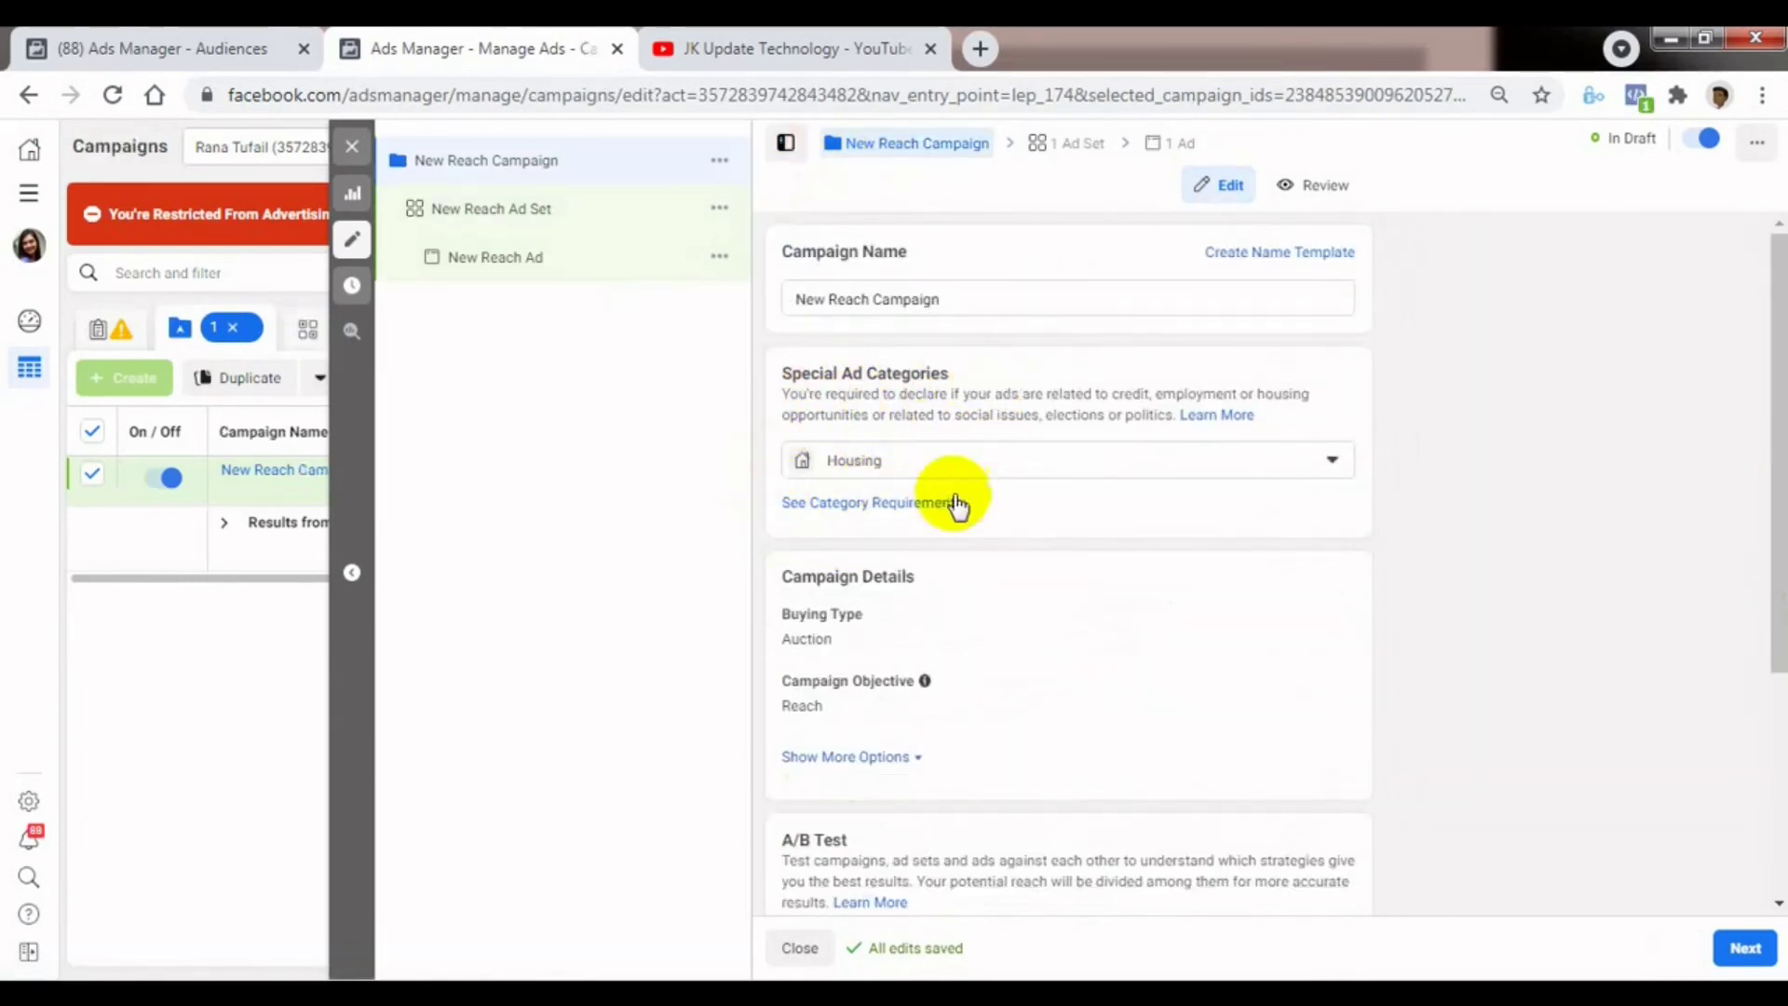
left_click(1081, 148)
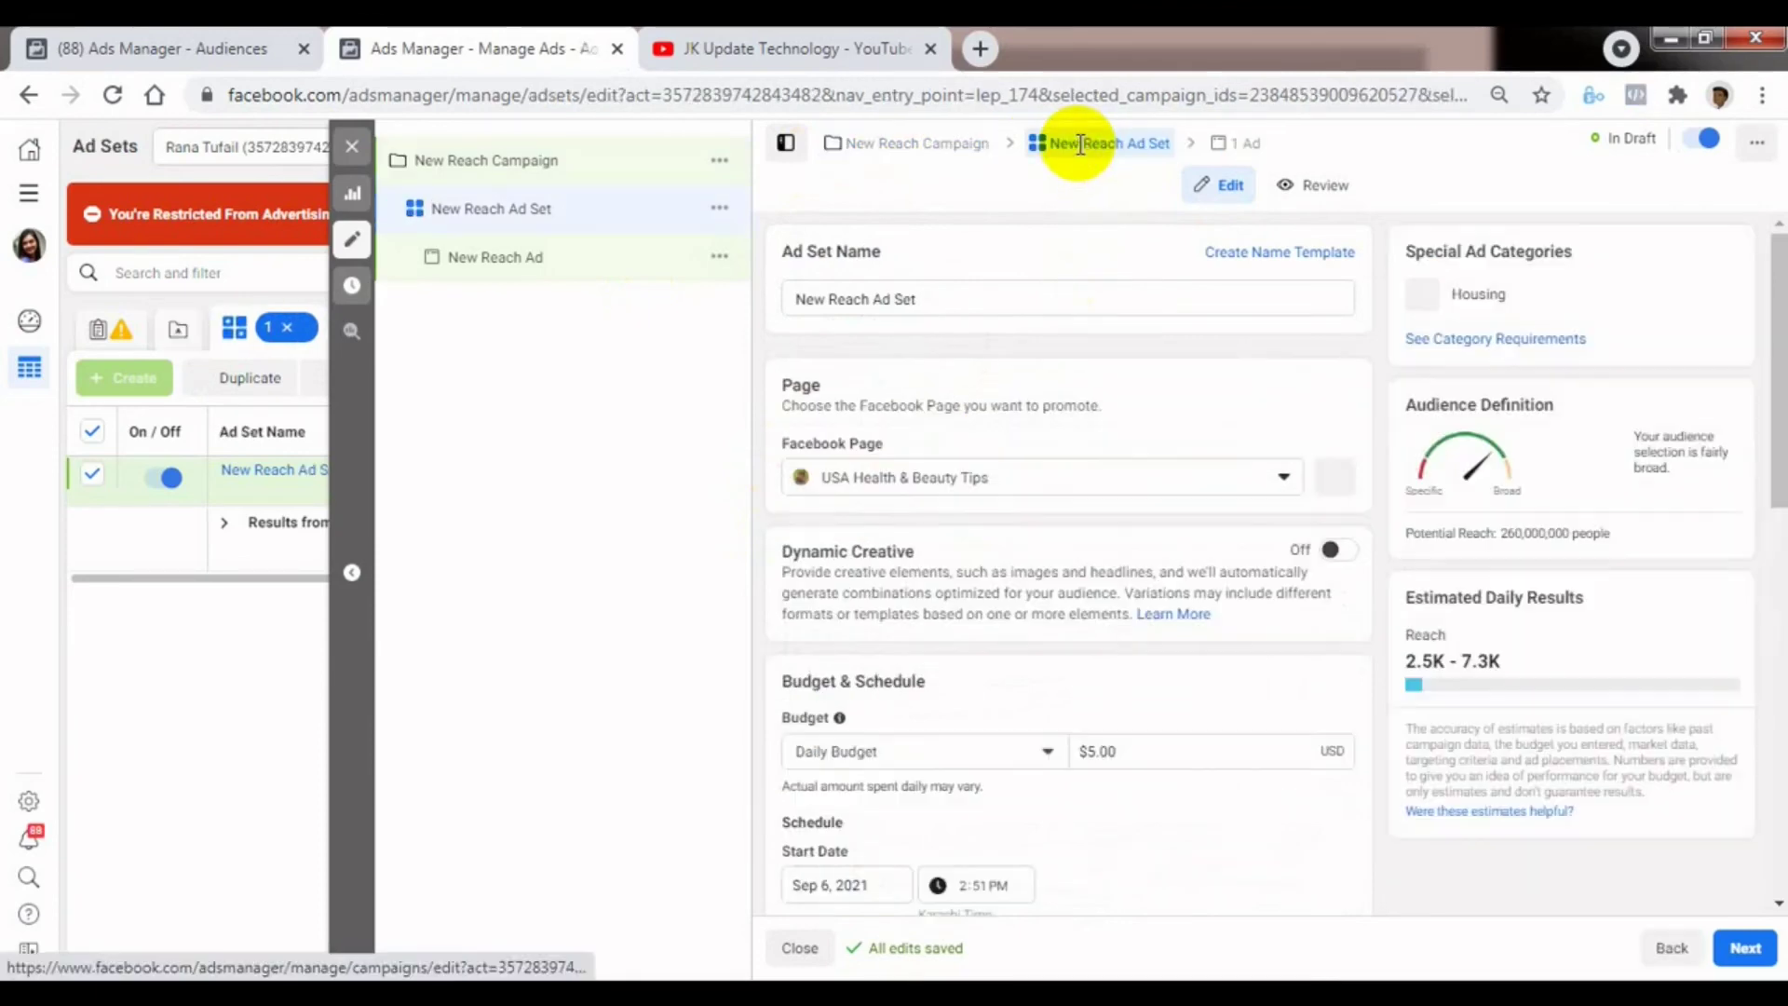
left_click_drag(1777, 419, 1736, 587)
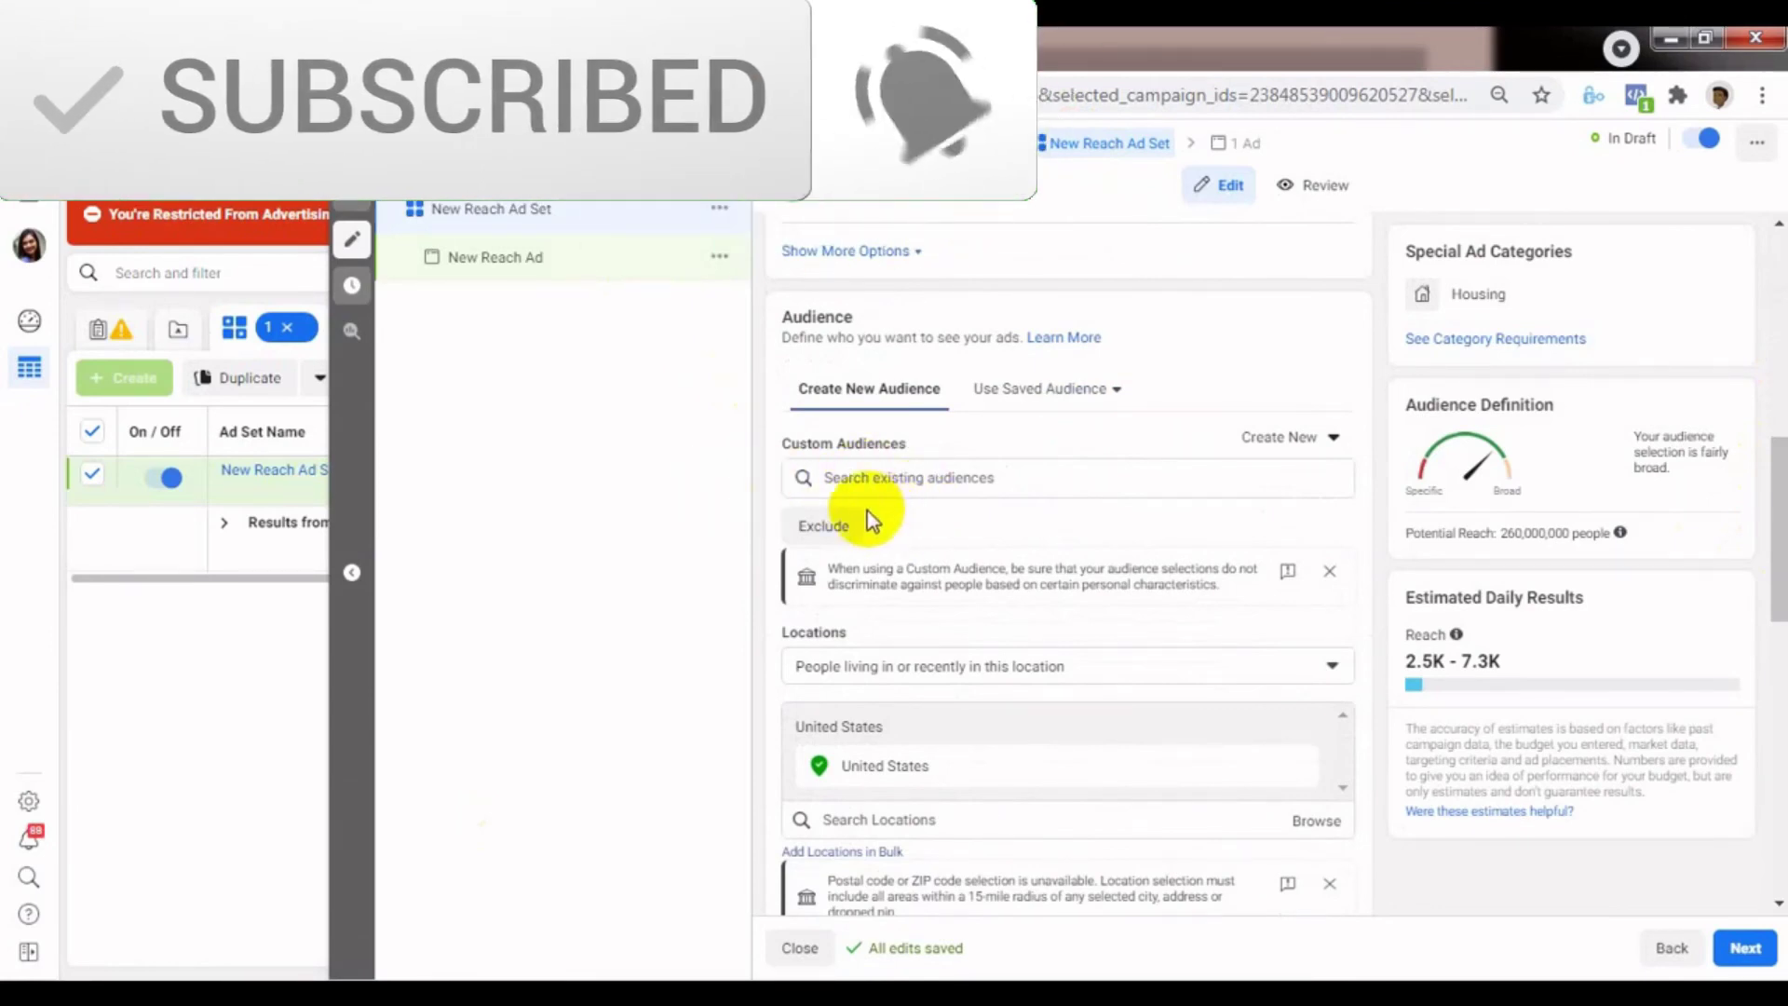
left_click(878, 479)
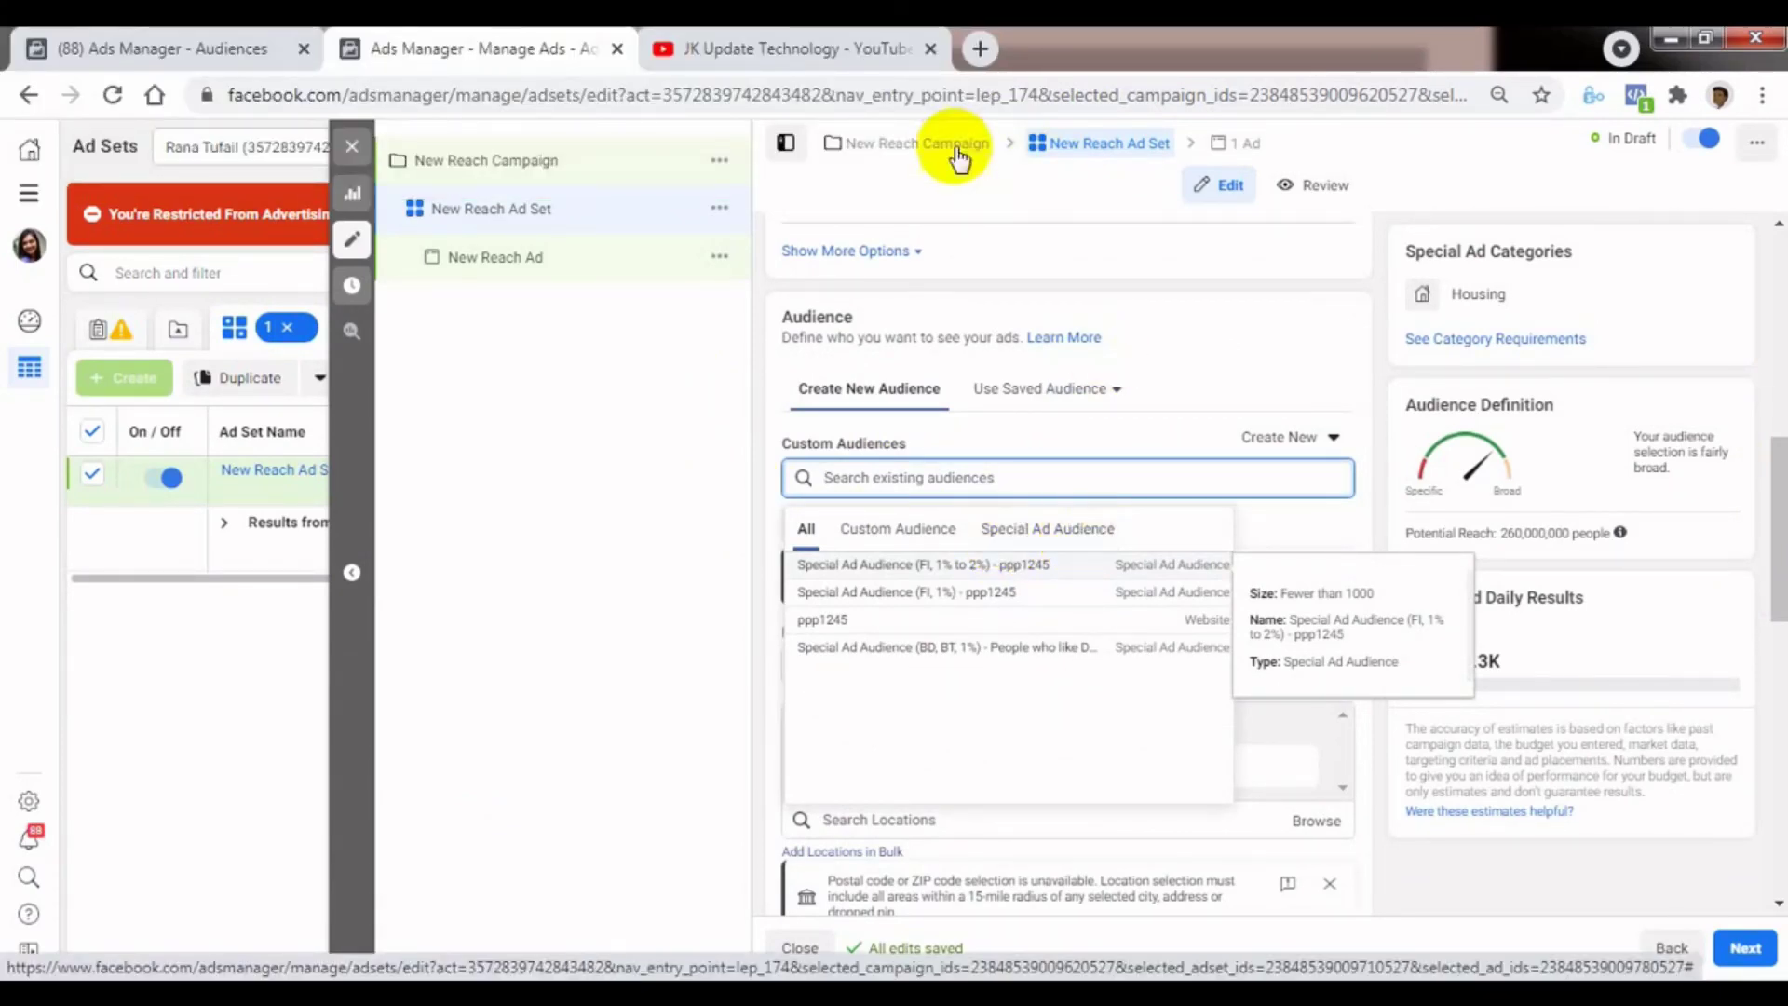
Return to the campaign settings and remove Housing from the special ad categories.
left_click(890, 143)
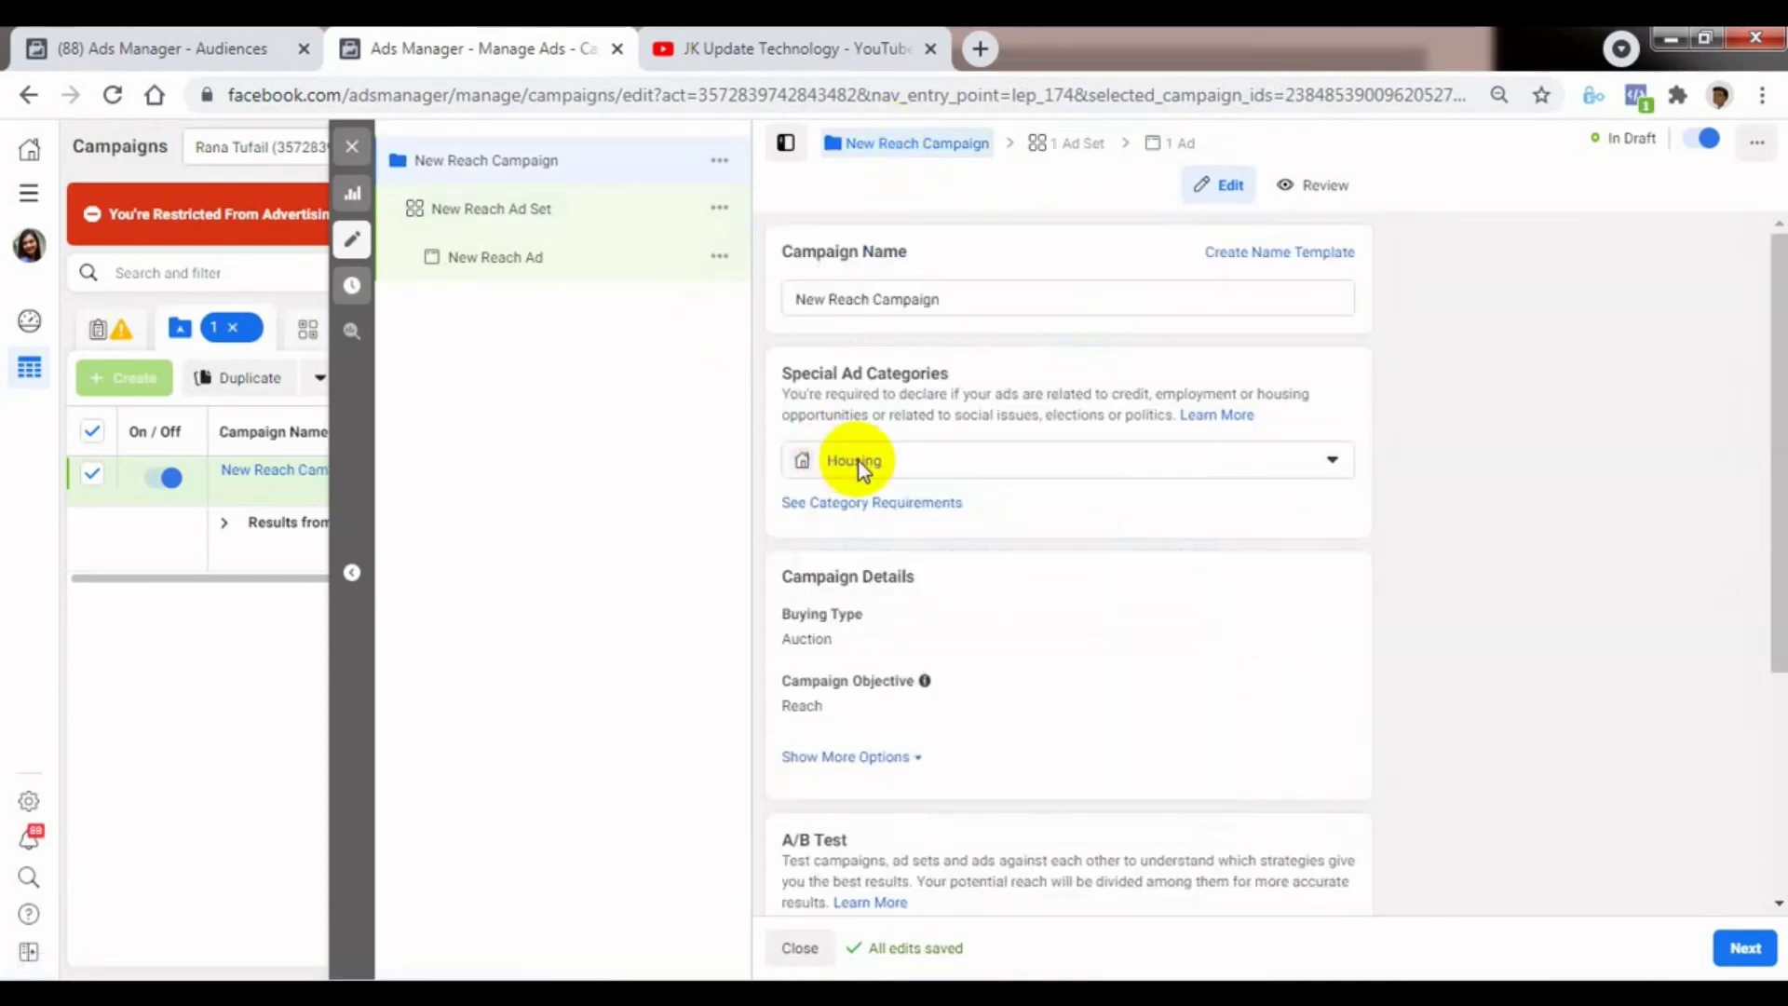
left_click(859, 461)
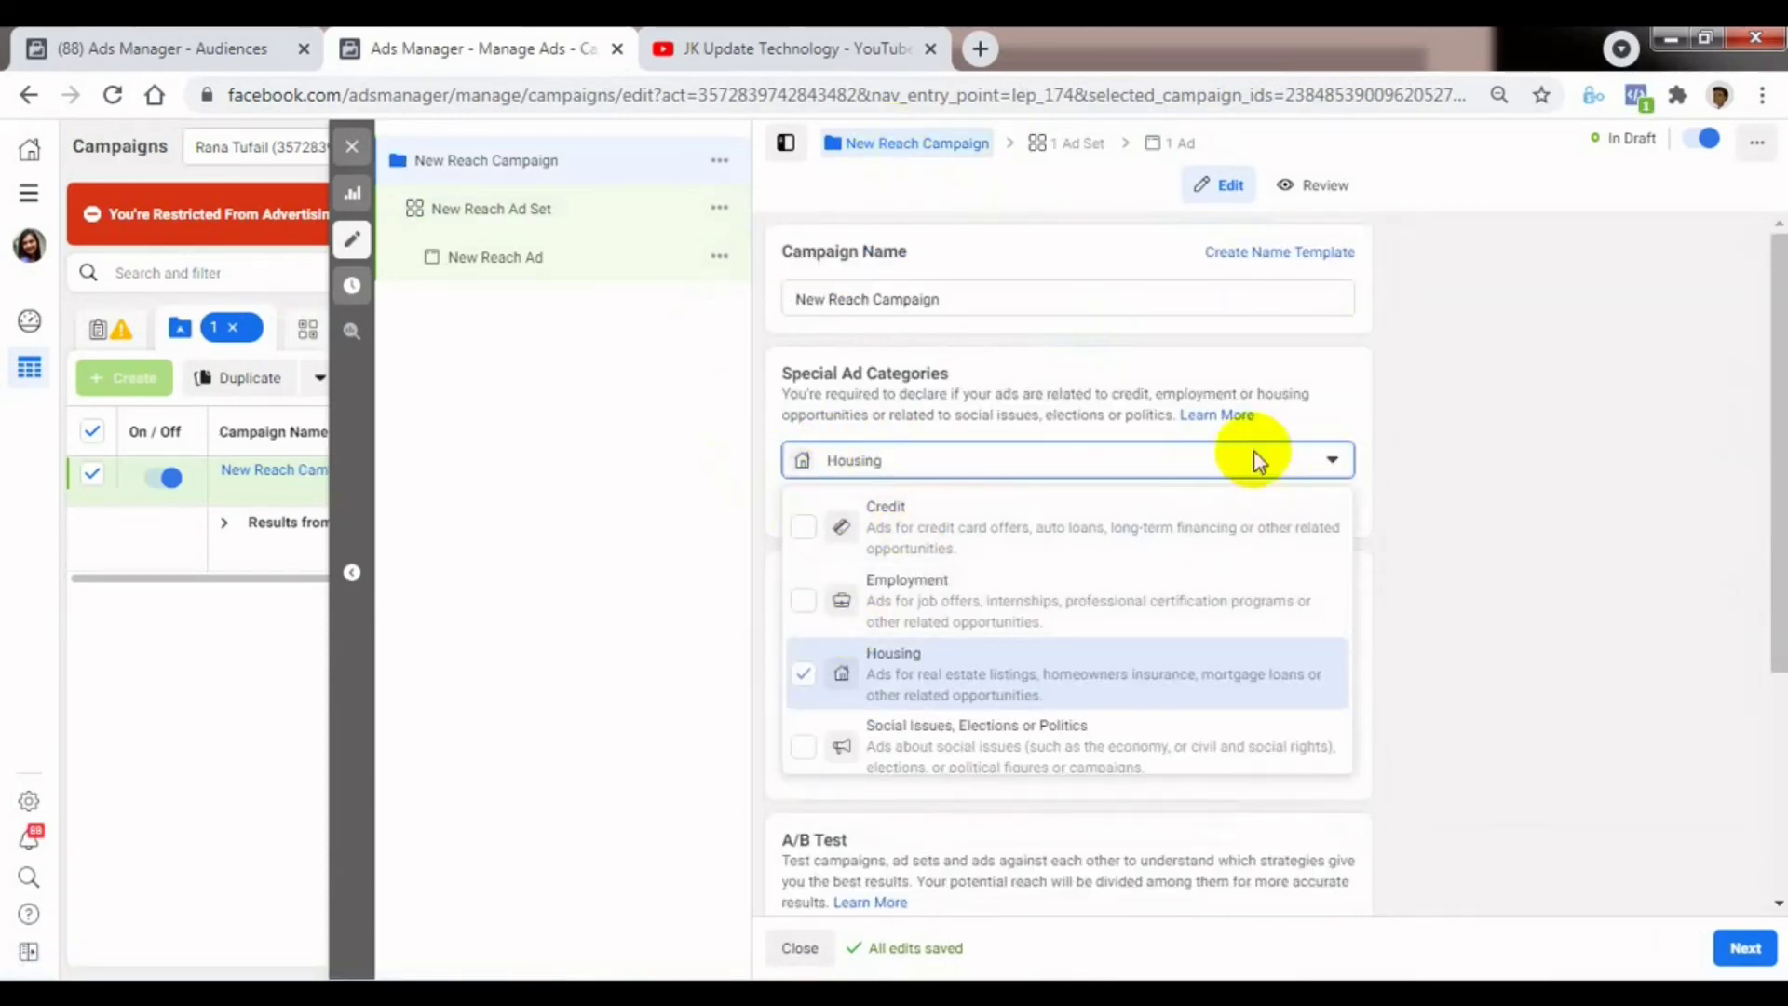
left_click(677, 477)
left_click(879, 462)
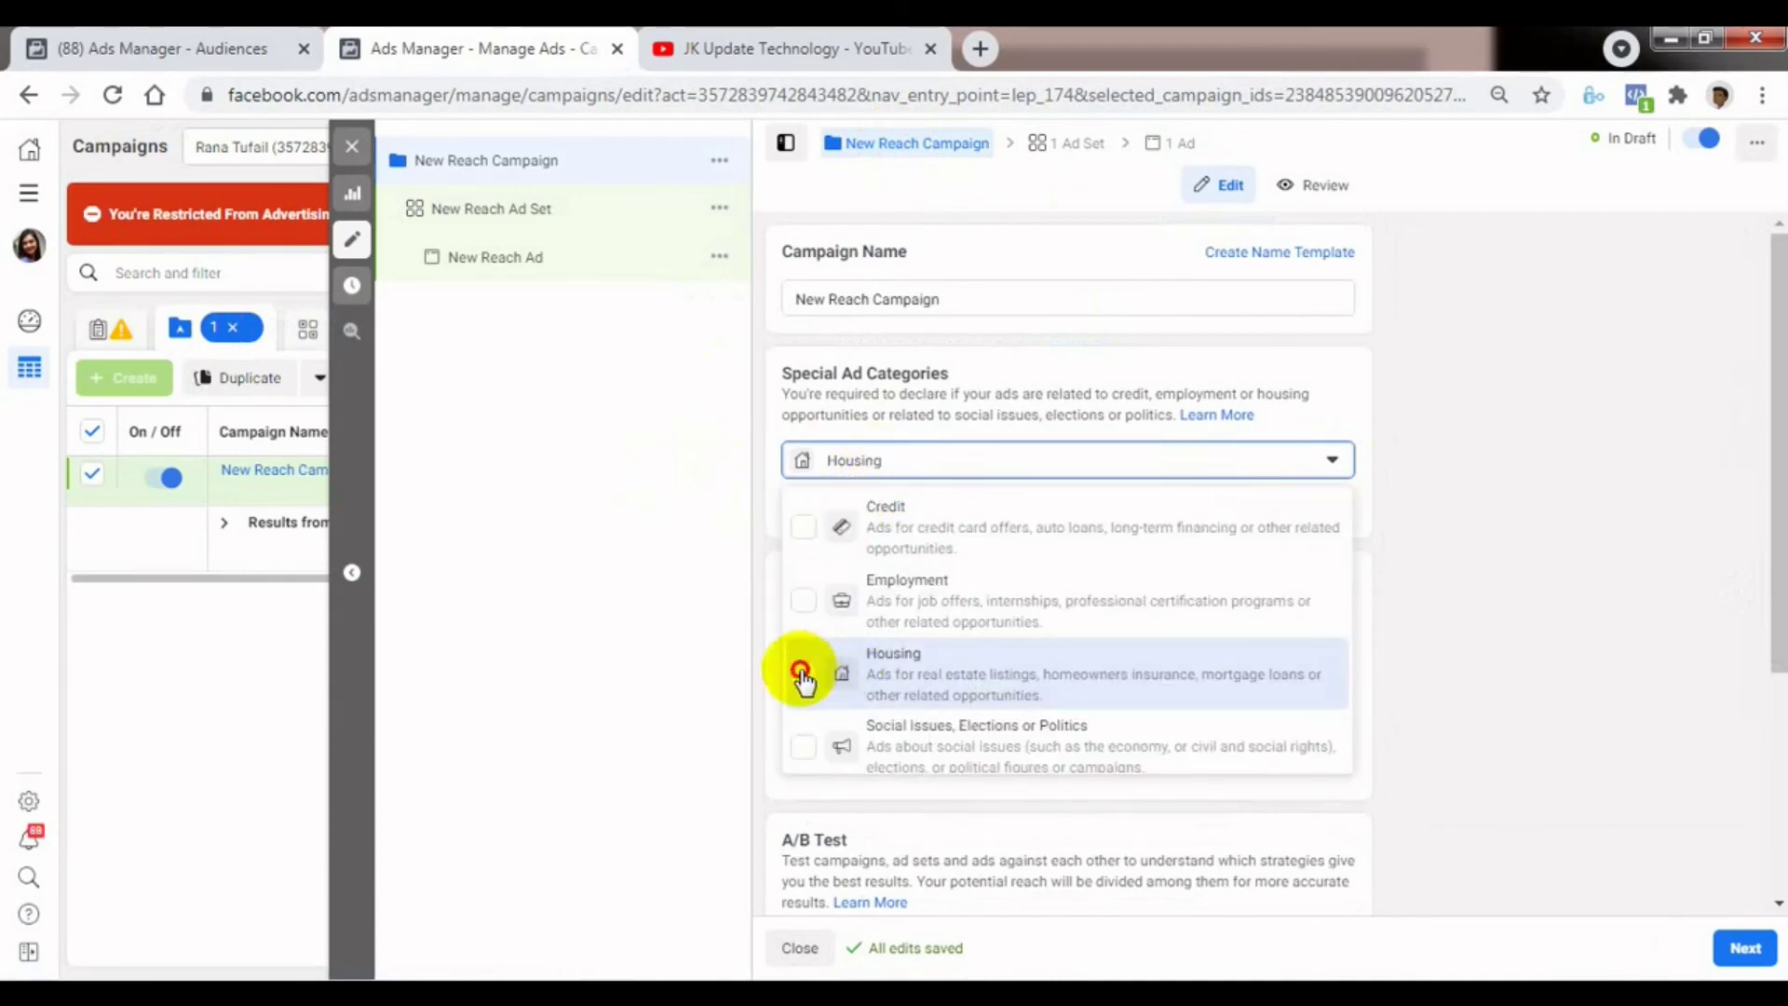
left_click(803, 674)
left_click(628, 508)
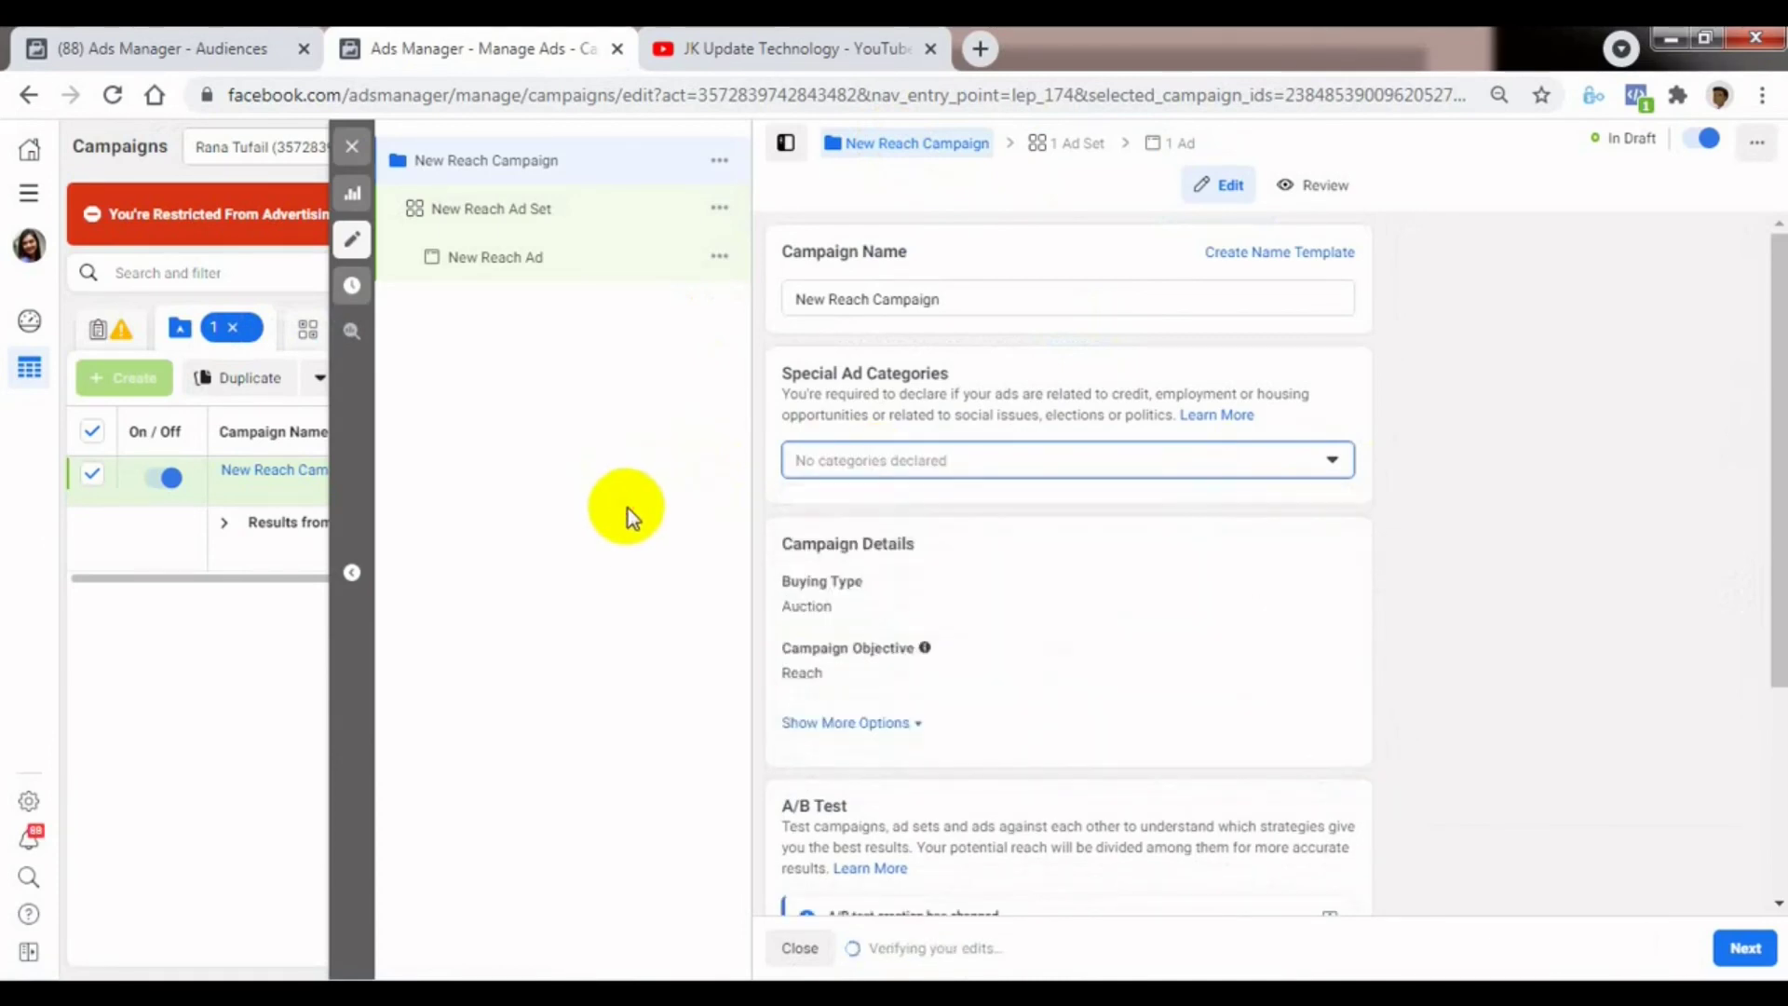
Examine the ad set's custom audience selection with no special ad category declared.
left_click(1078, 153)
left_click_drag(1776, 411, 1744, 611)
left_click(942, 425)
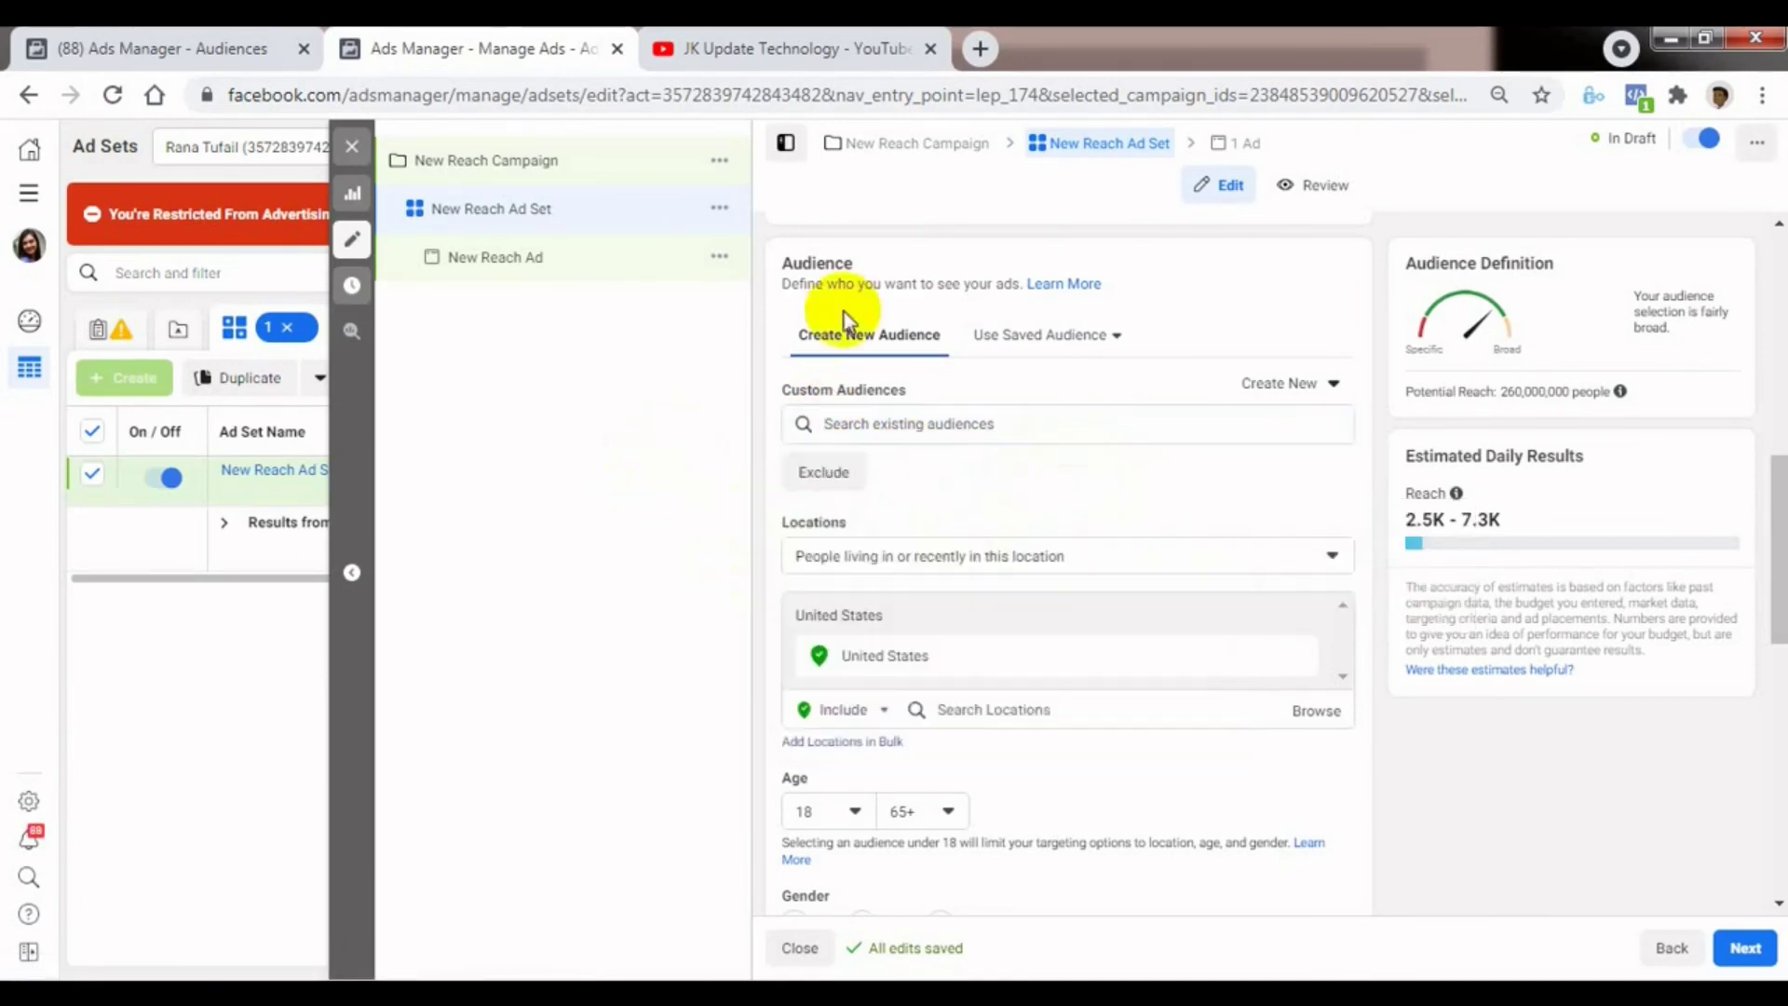
Go back to the campaign level and declare Housing as the special ad category again.
left_click(866, 147)
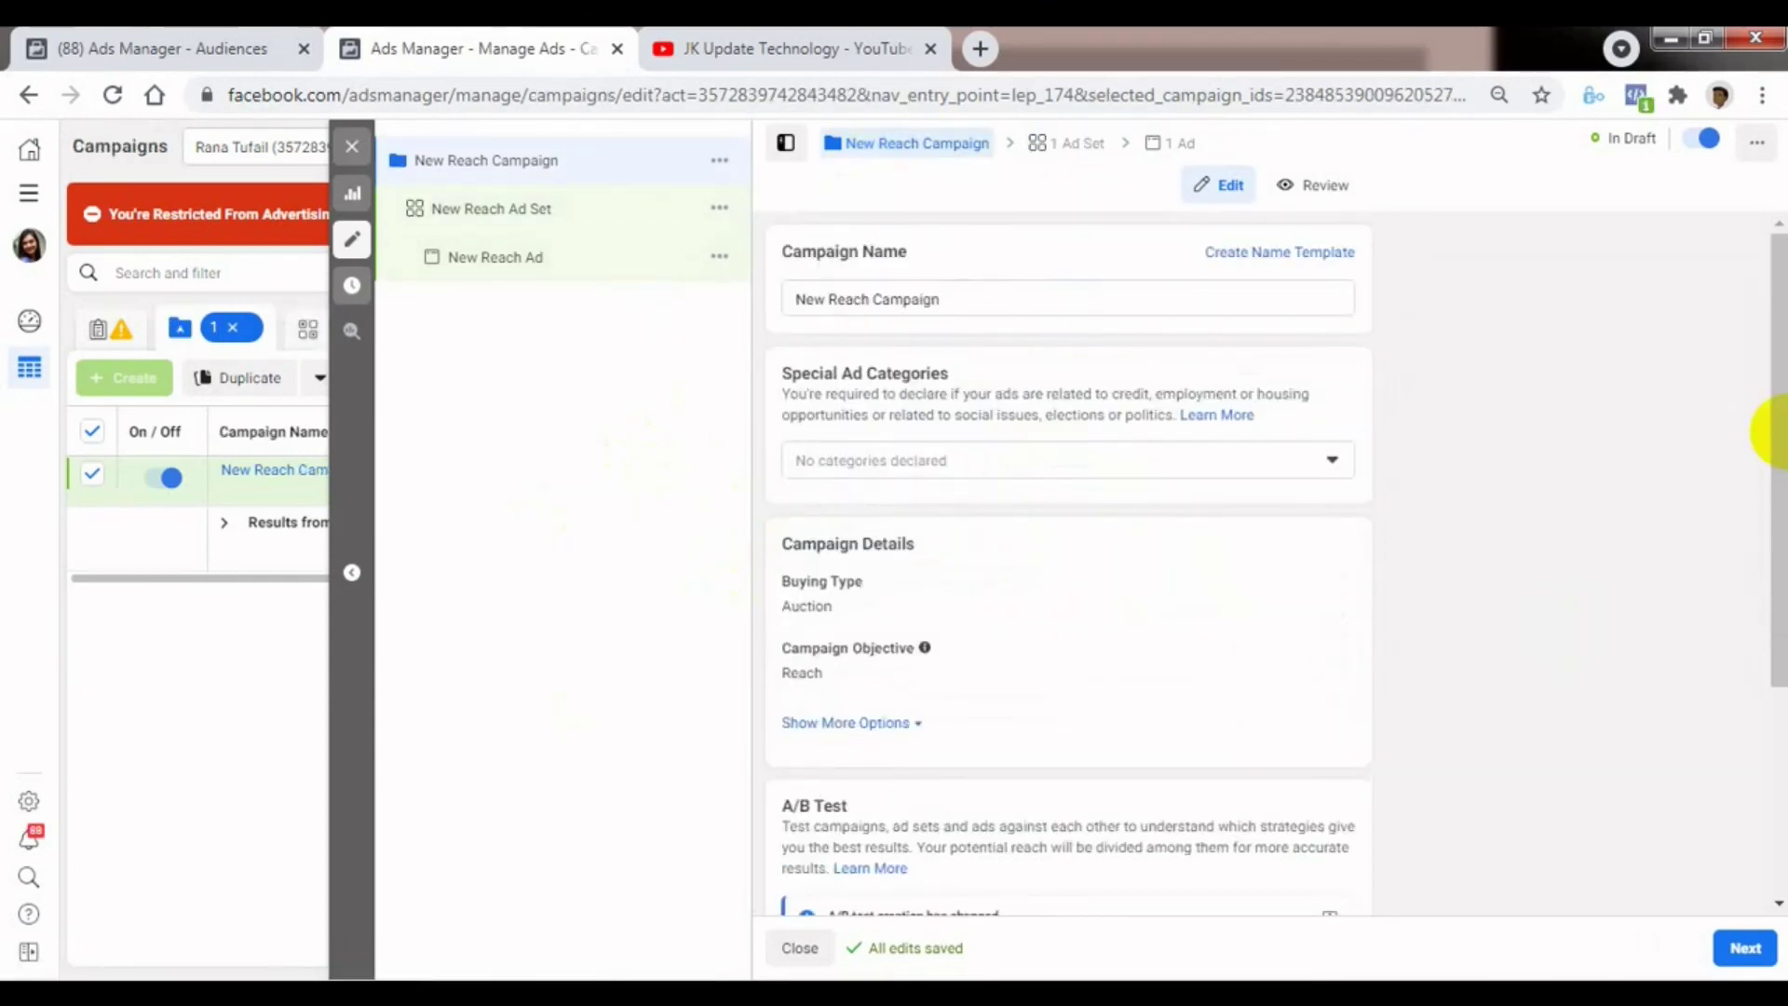
left_click(1001, 466)
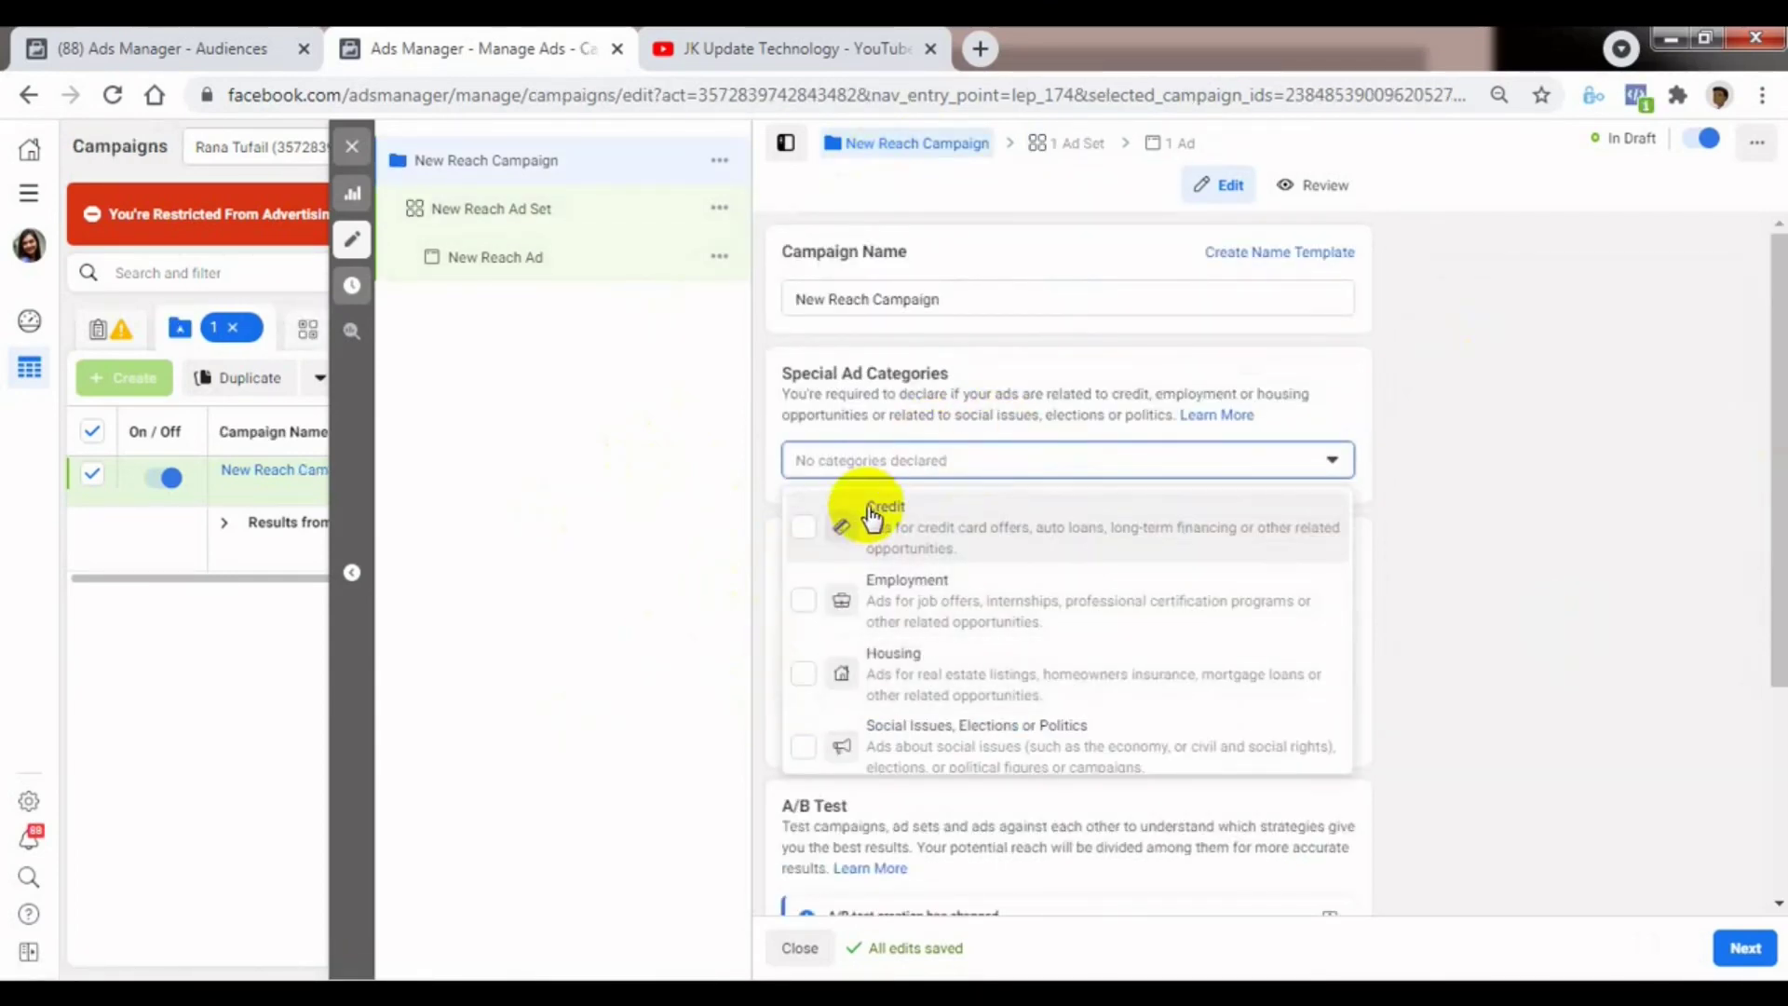
left_click(803, 675)
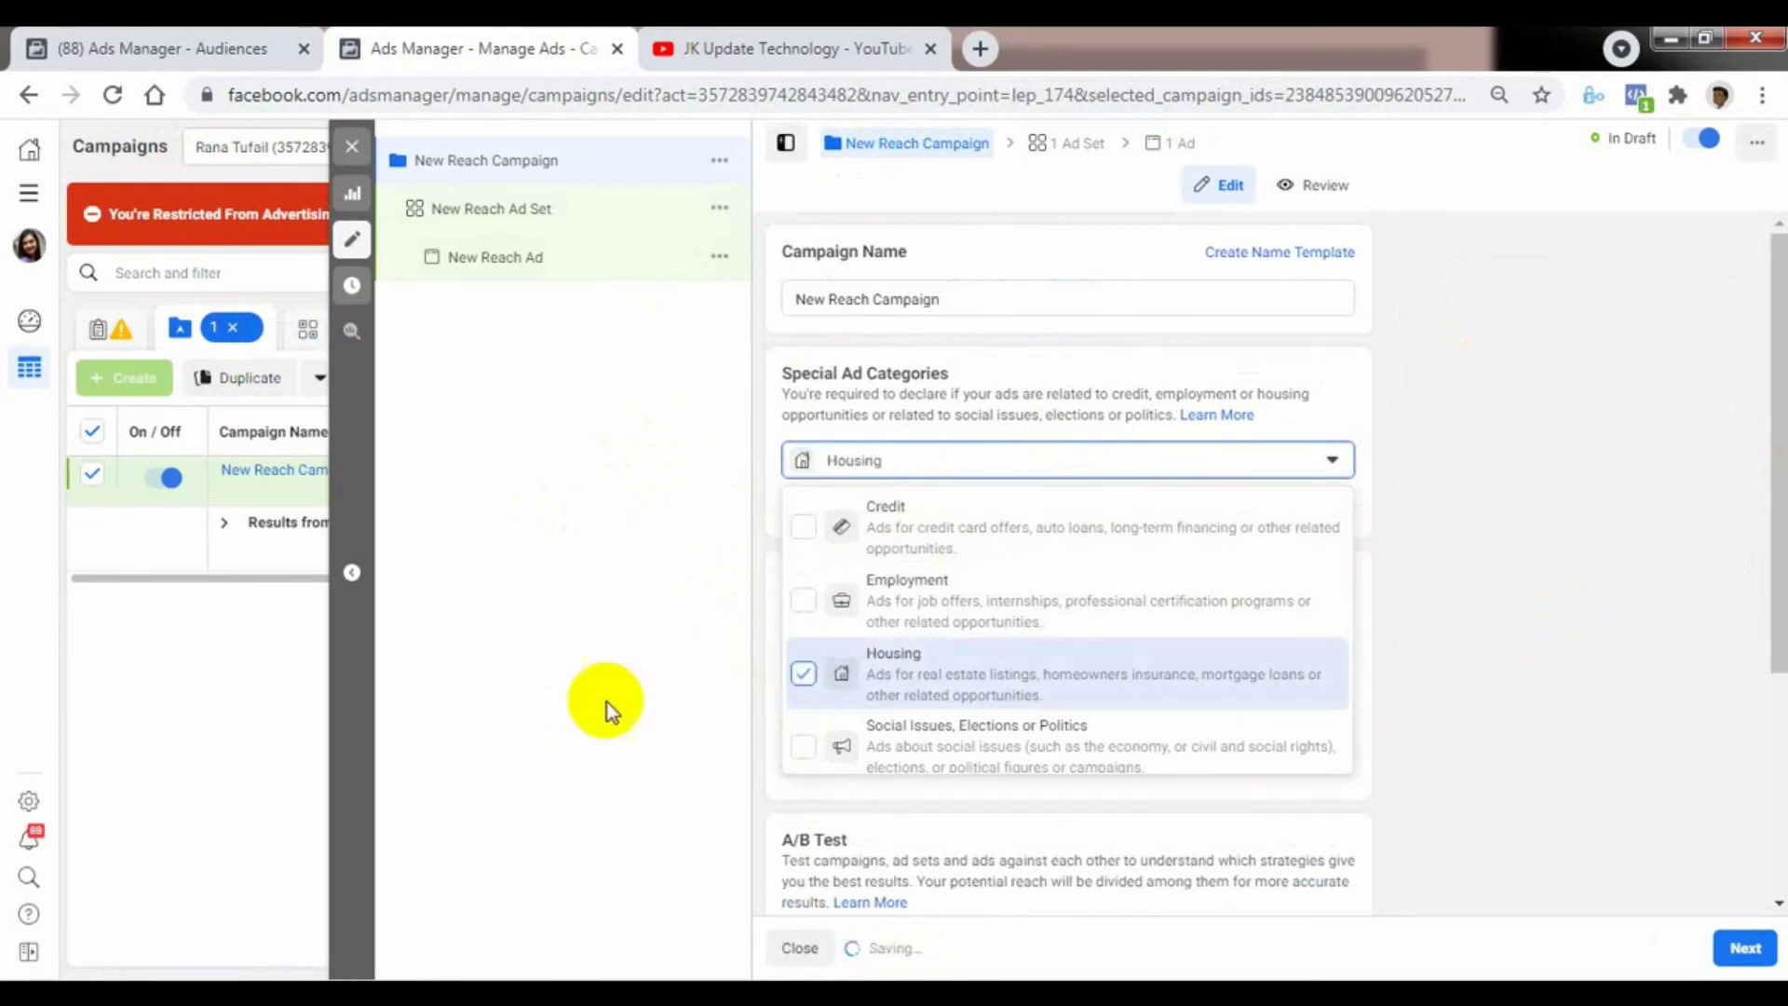
left_click(610, 680)
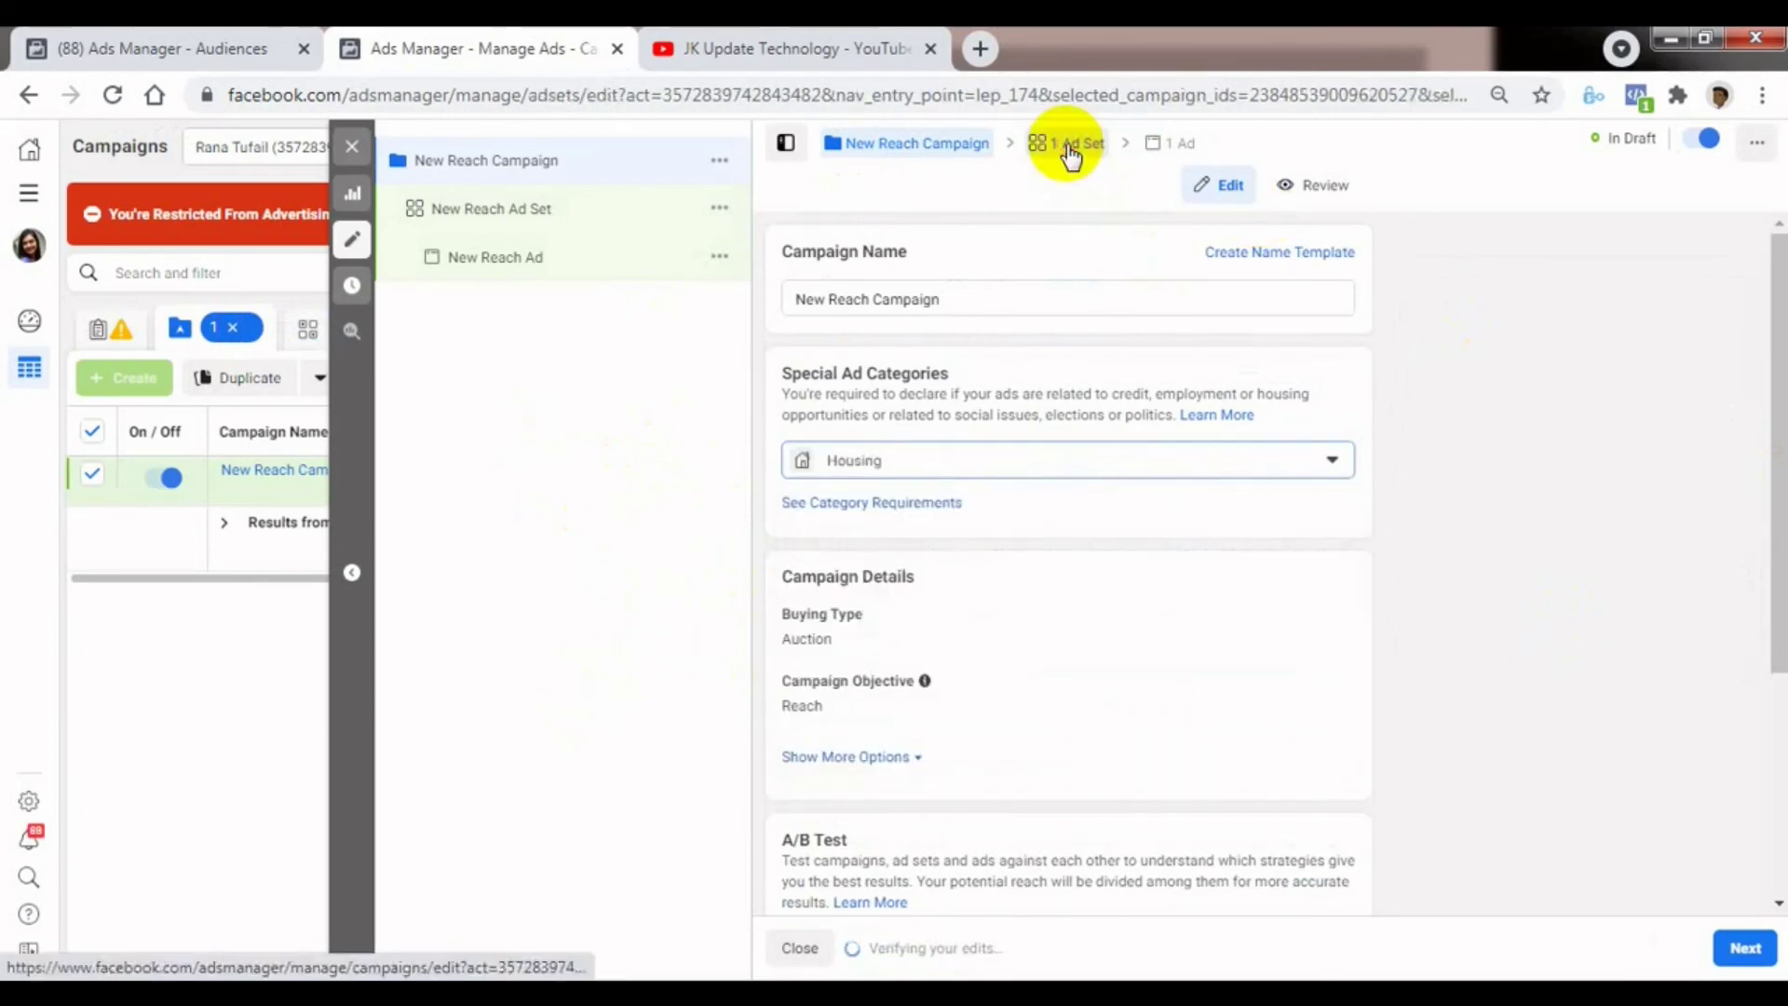
Add Special Ad Audiences "(FI, 1% to 2%) - ppp1245" and "(BD, BT, 1%) - People who like Daily Health & Beauty Tips" to the ad set.
left_click(1068, 145)
scroll(1774, 363, "down", 9)
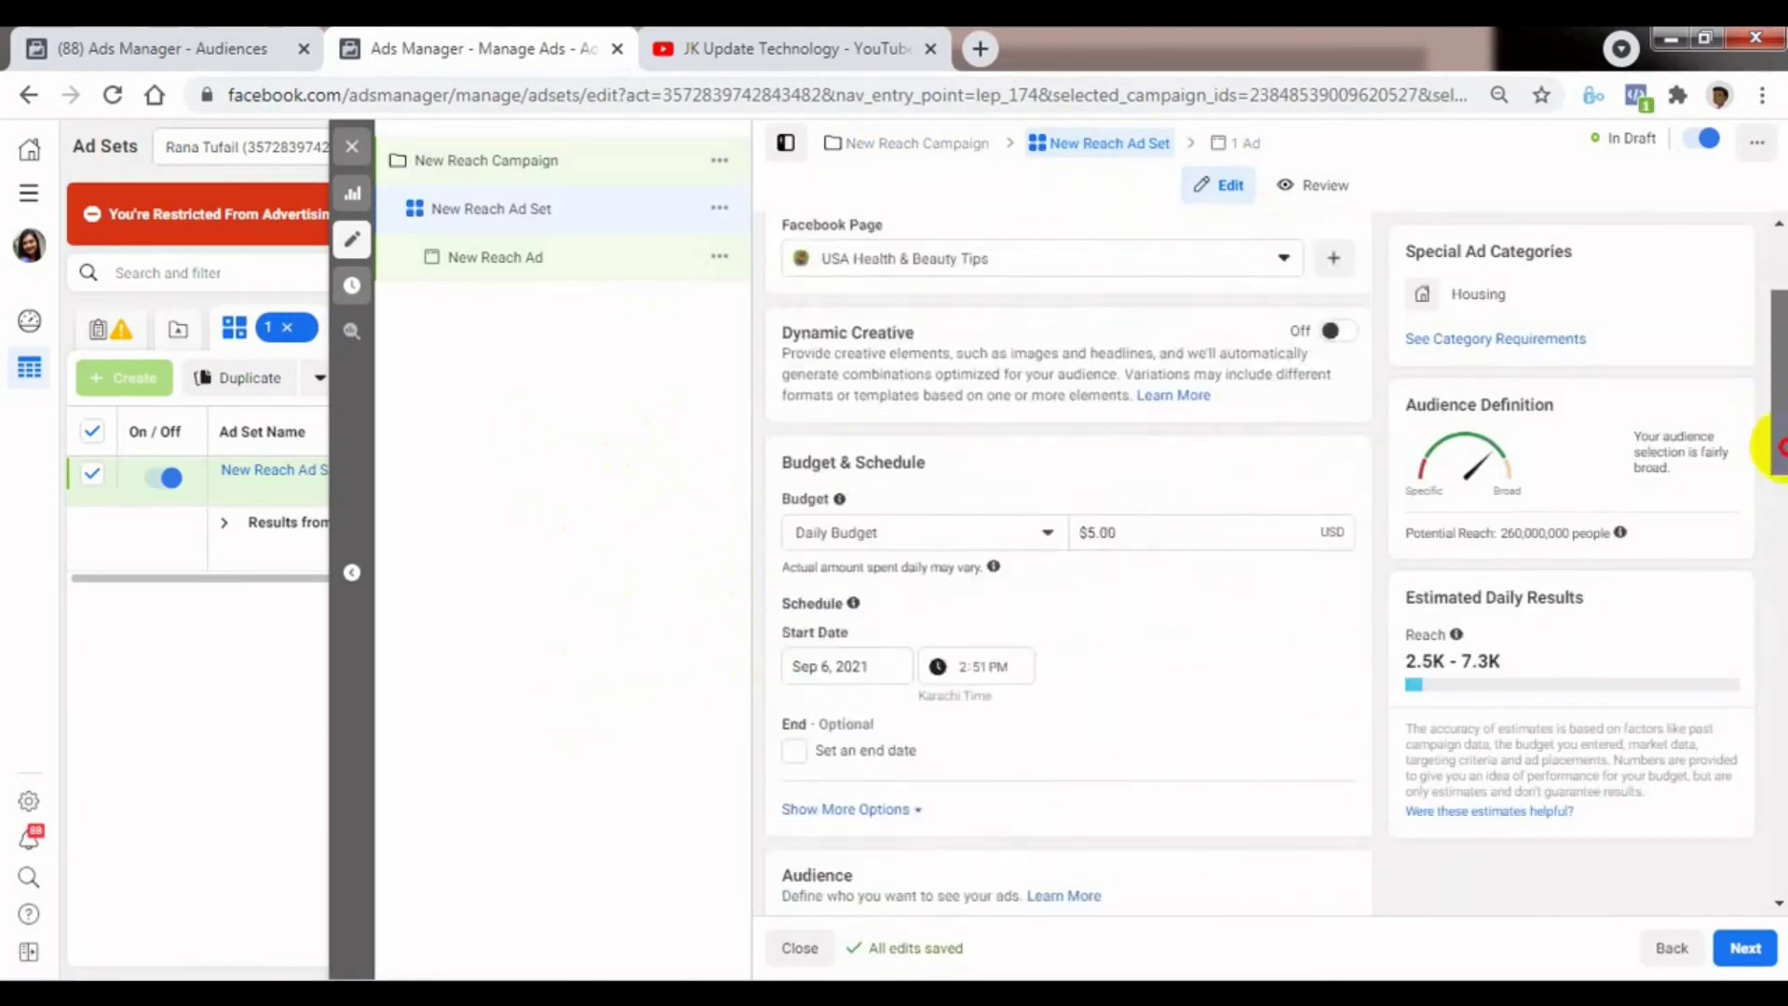
left_click(984, 465)
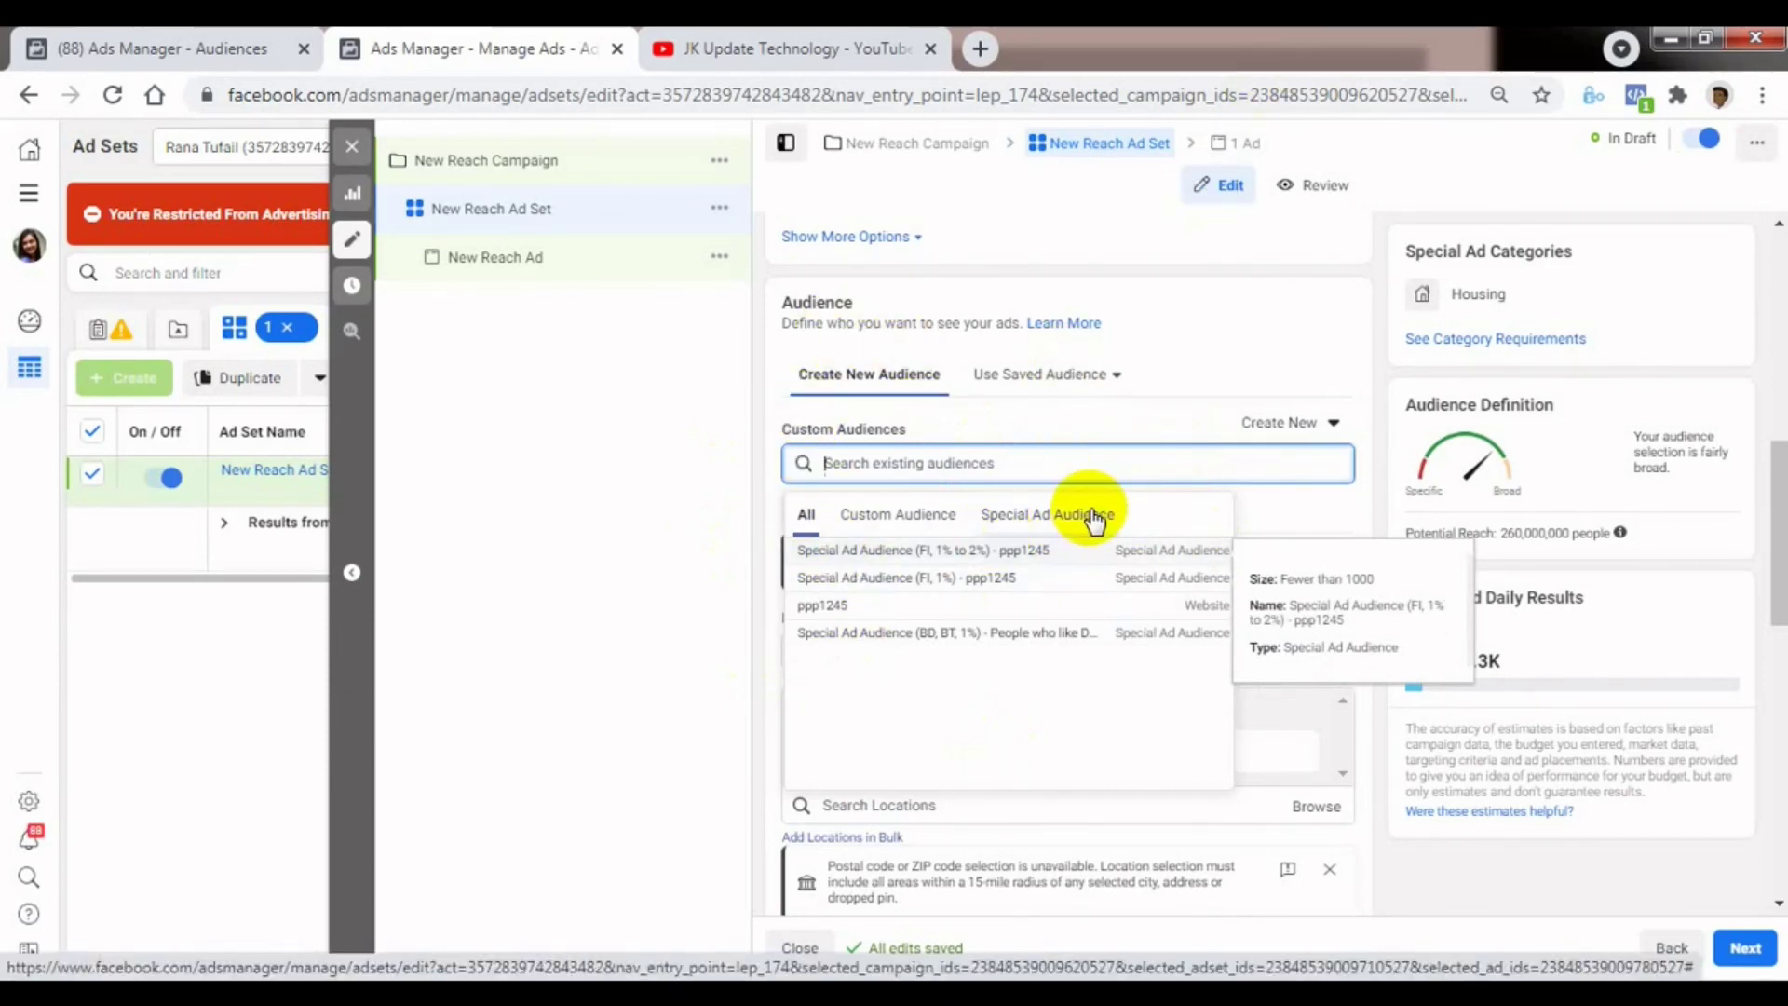
left_click(1063, 524)
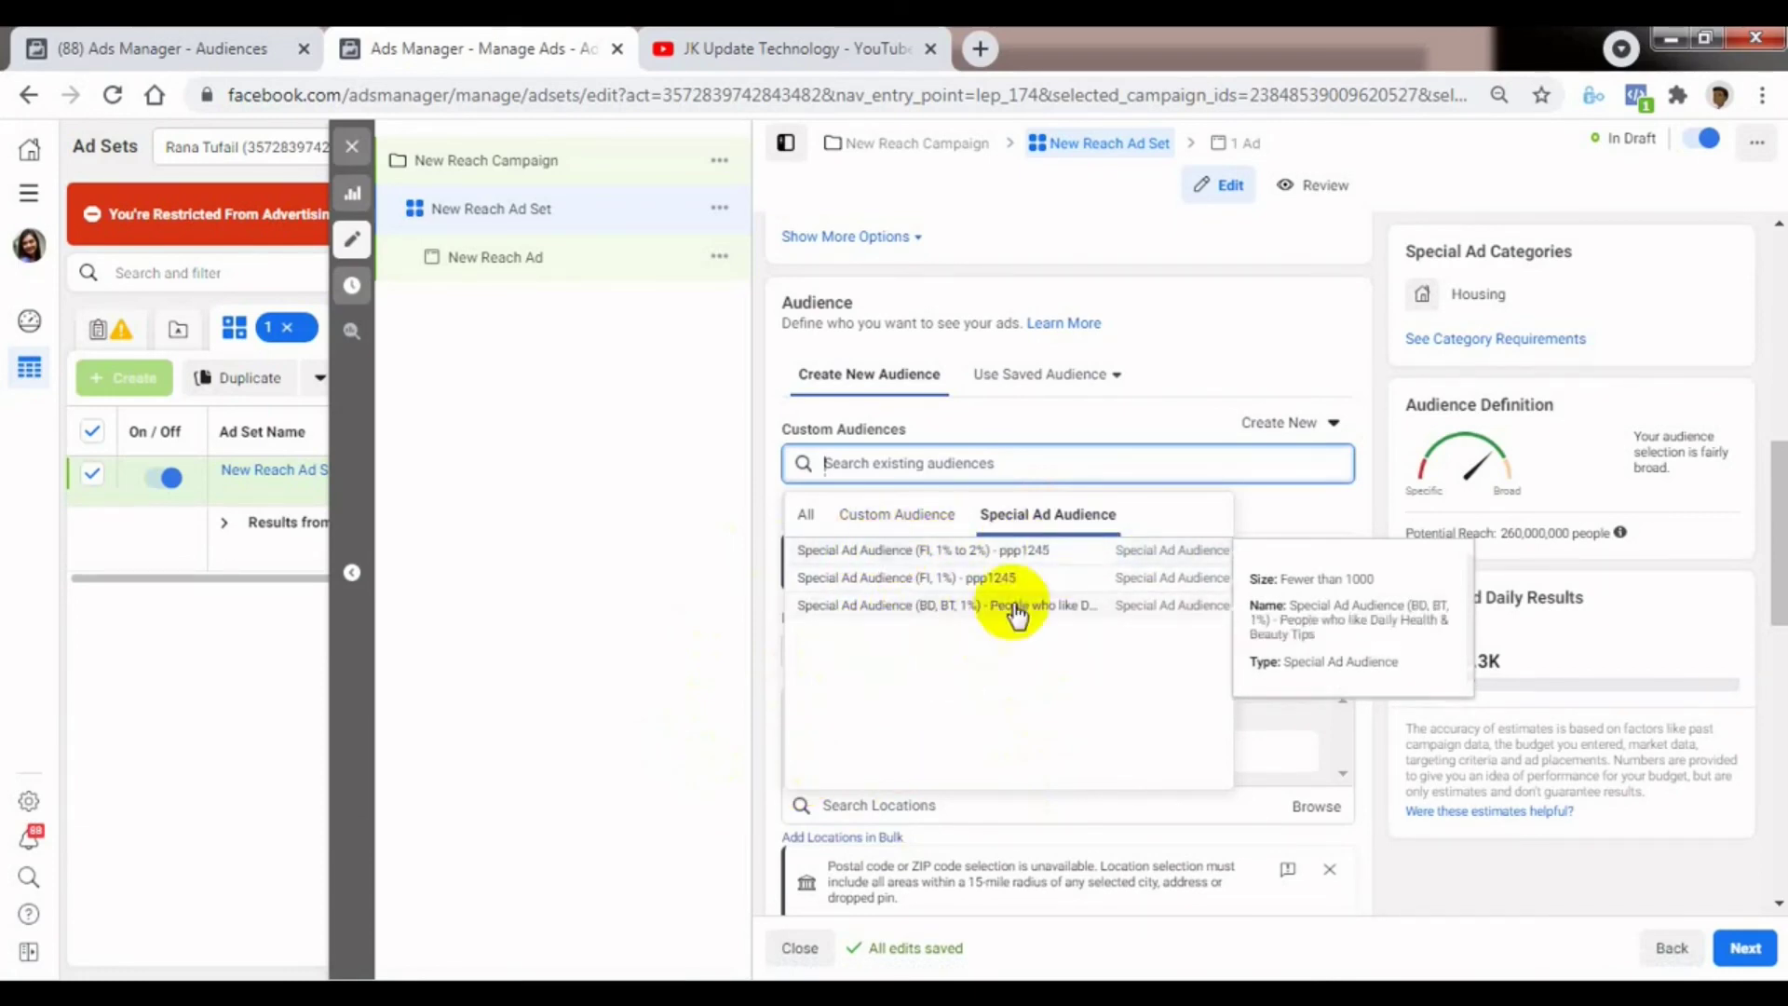
left_click(883, 551)
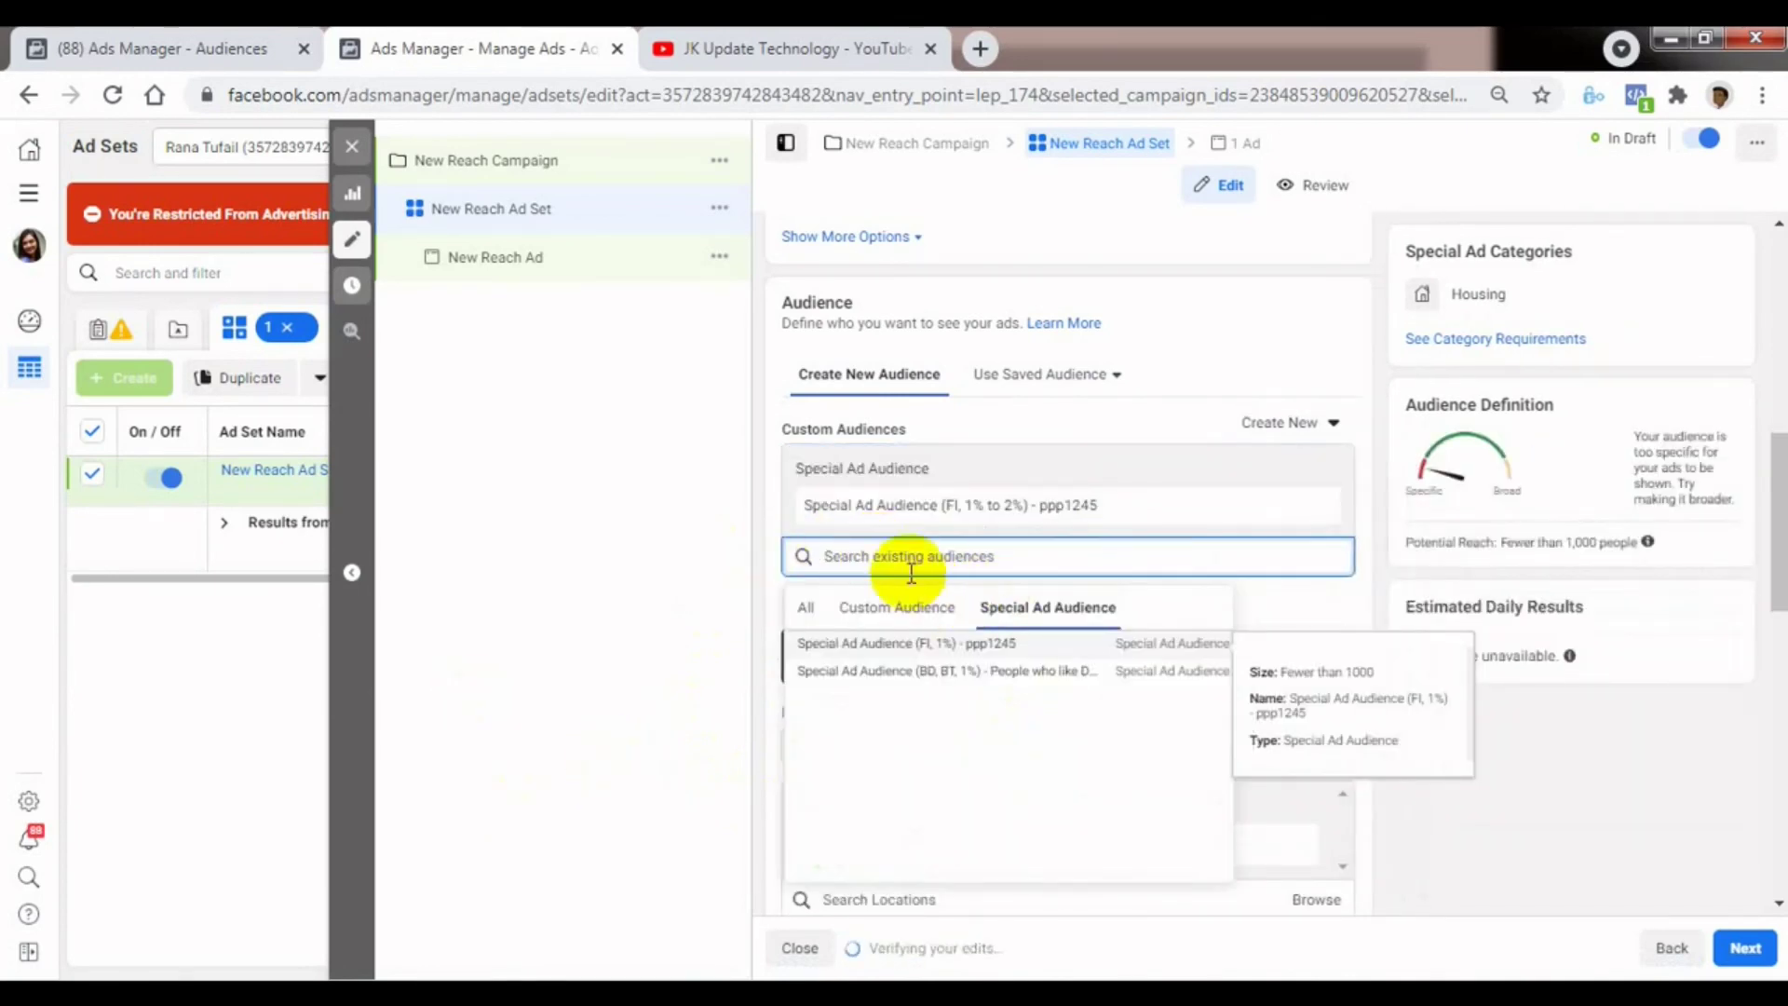
left_click(900, 675)
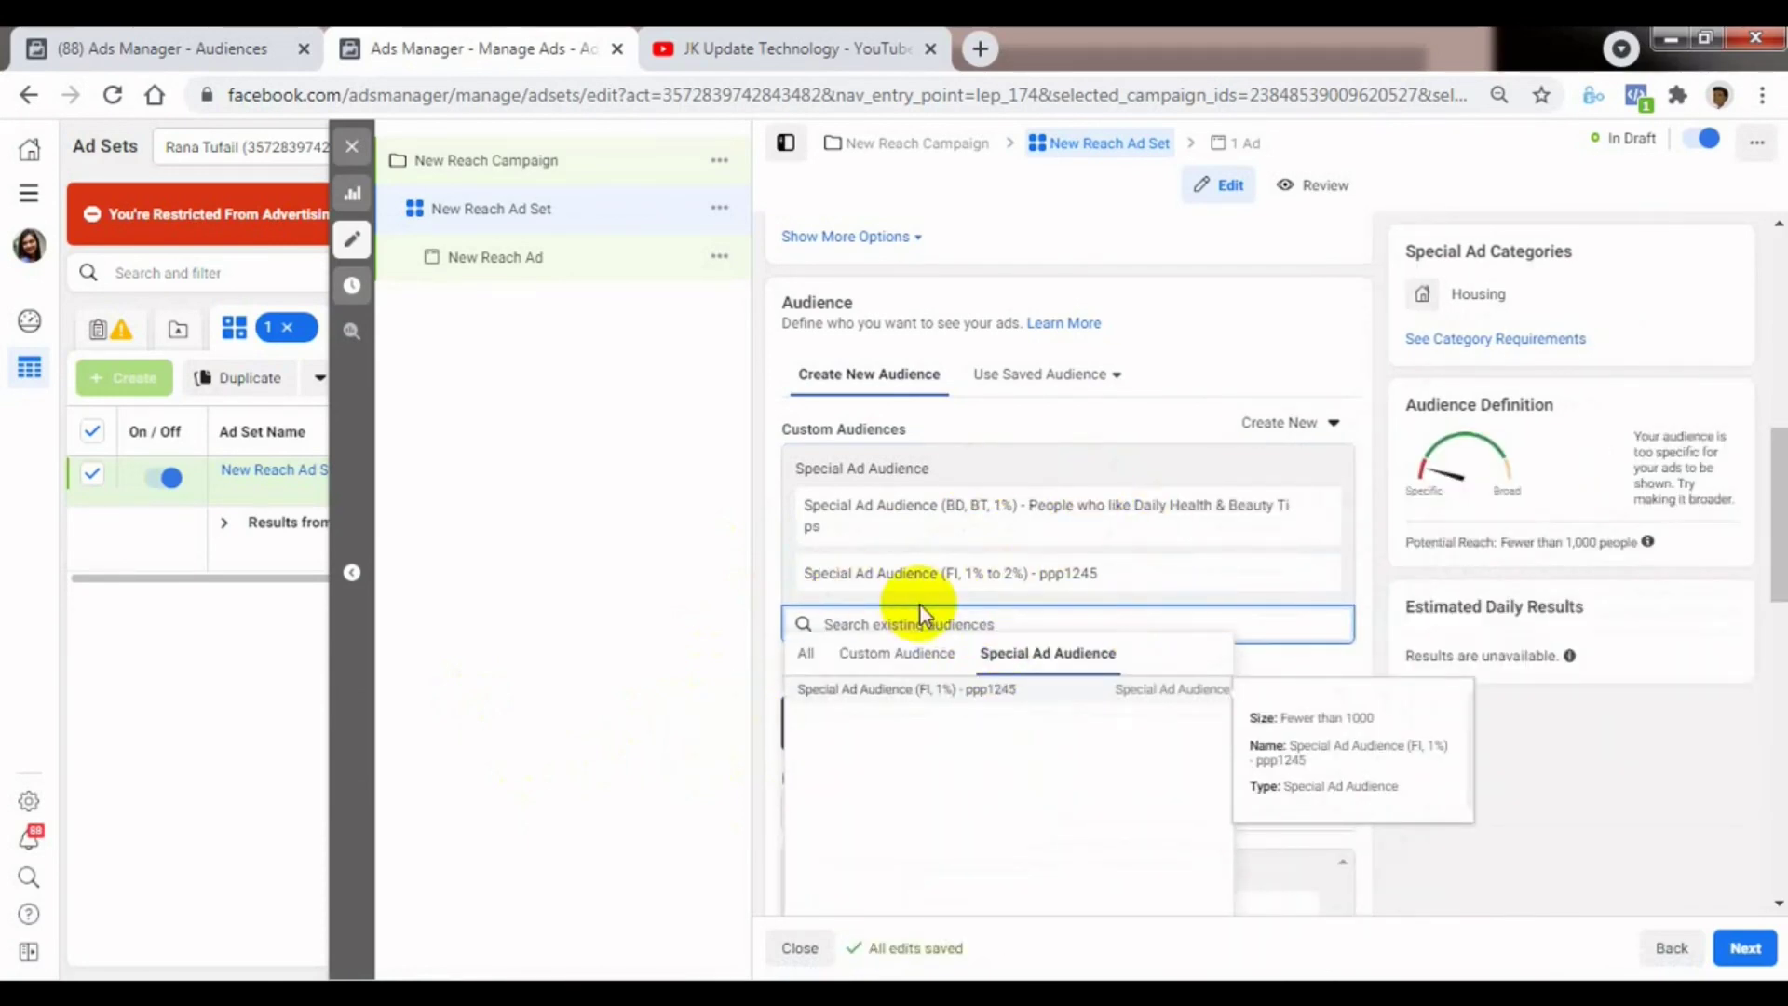
mouse_move(1781, 563)
left_mouse_down()
mouse_move(1757, 870)
mouse_move(1756, 540)
left_mouse_up()
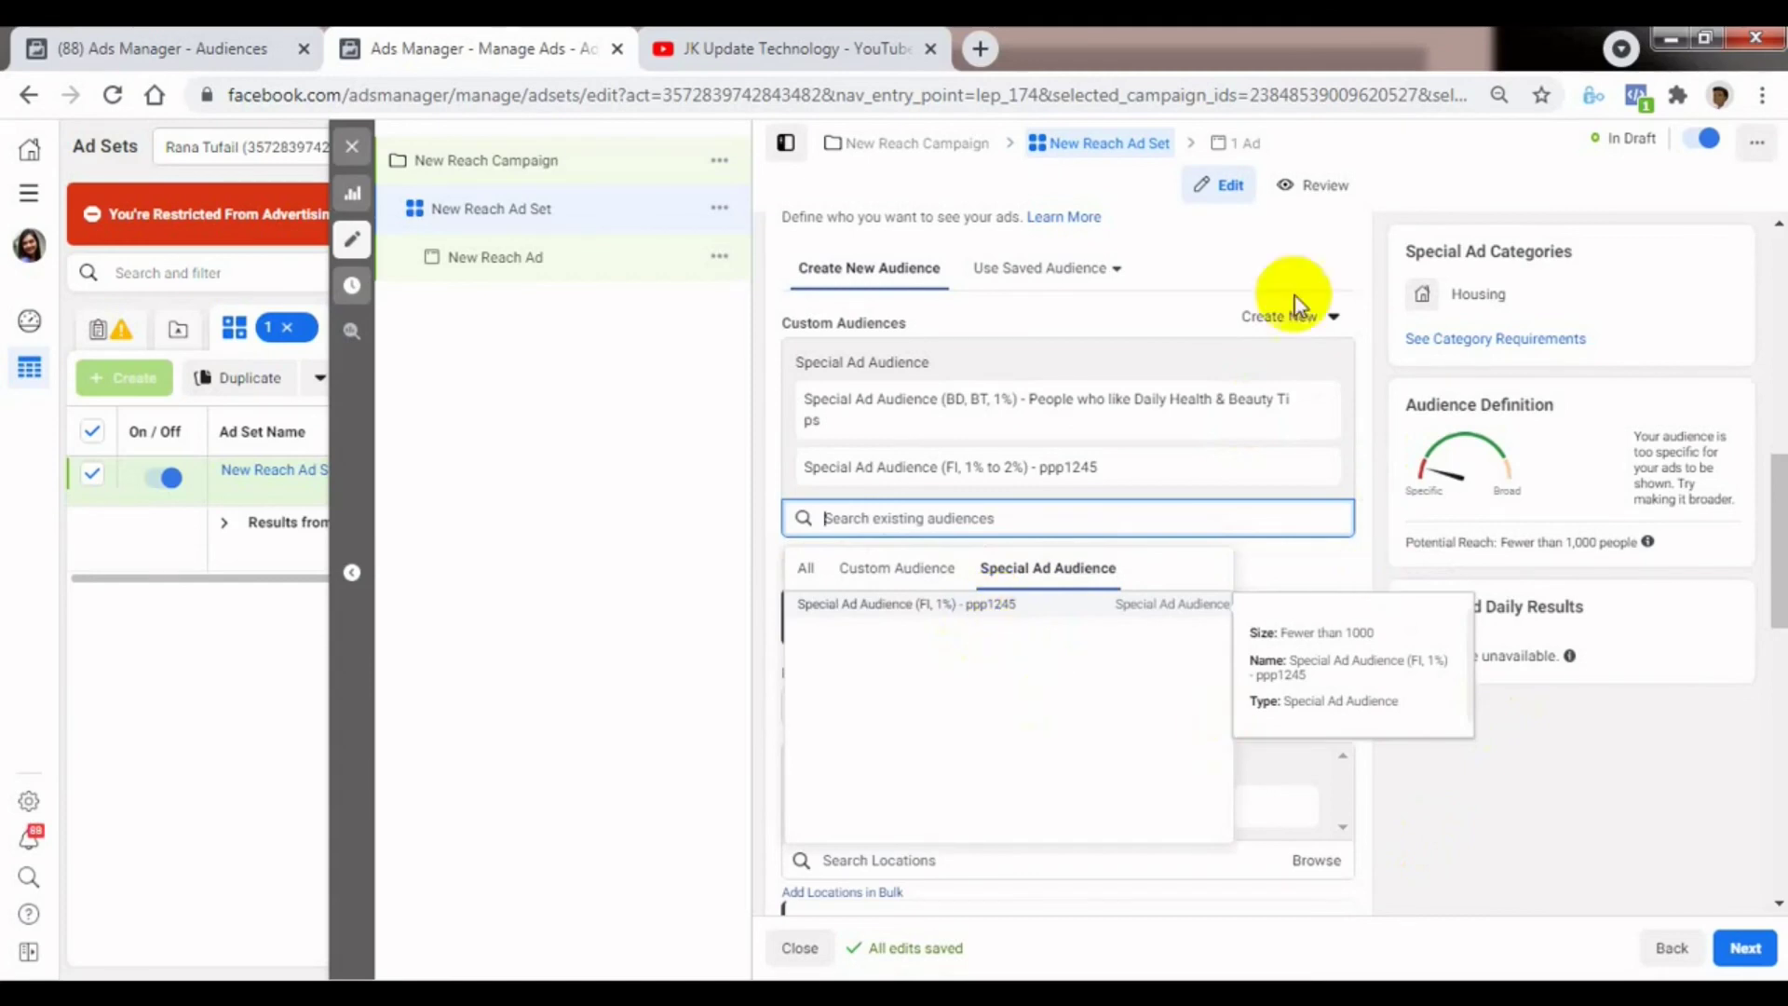
left_click(646, 619)
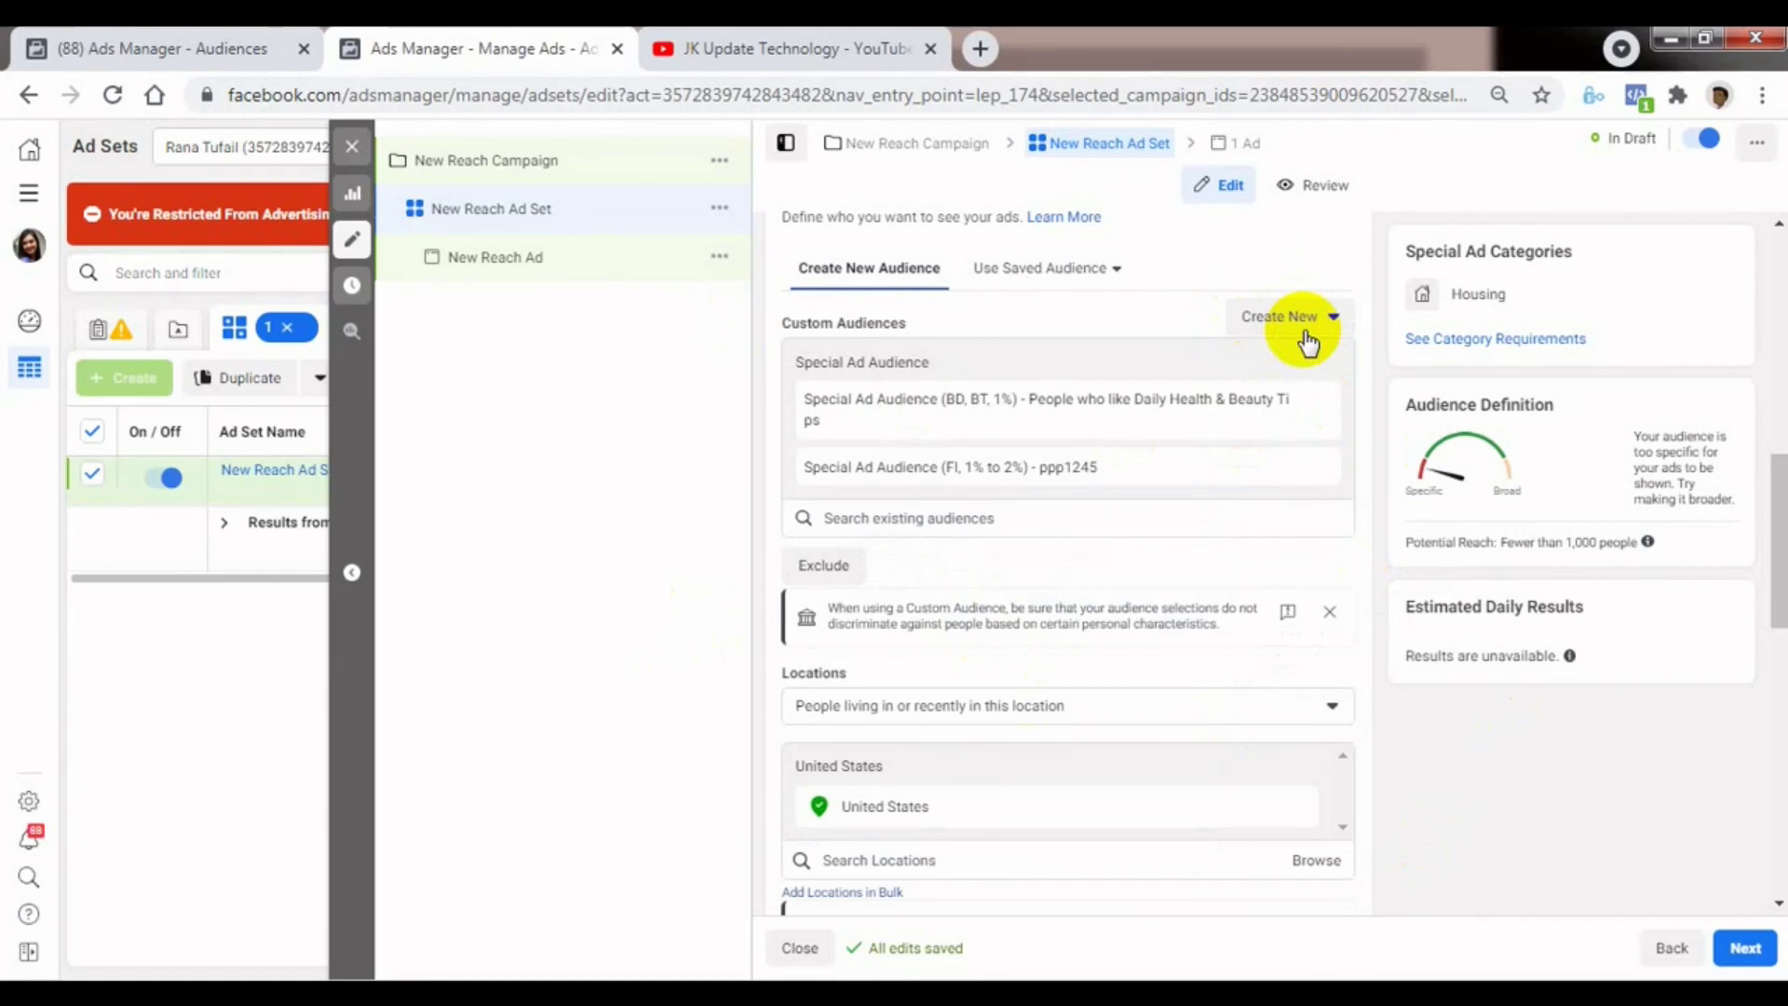
Examine the available sources for creating a new Special Ad Audience from the ad set, and cancel the creation.
left_click_drag(1779, 586, 1780, 555)
left_click(1292, 444)
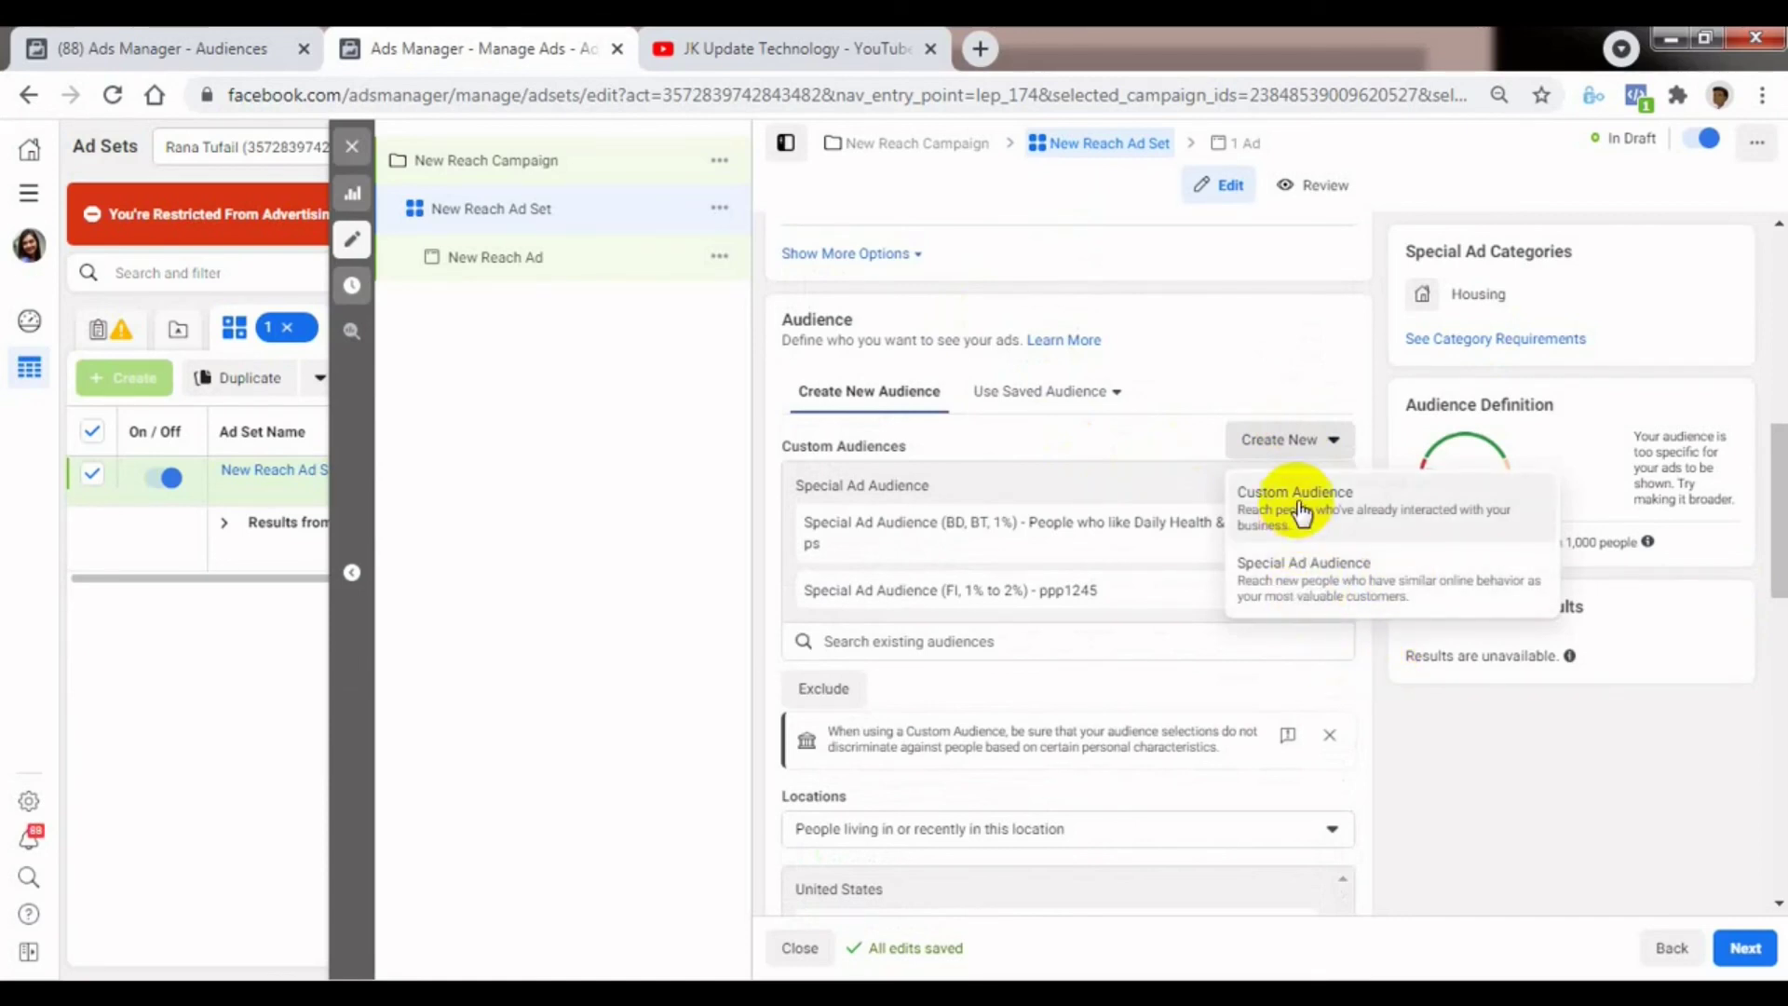
left_click(1308, 587)
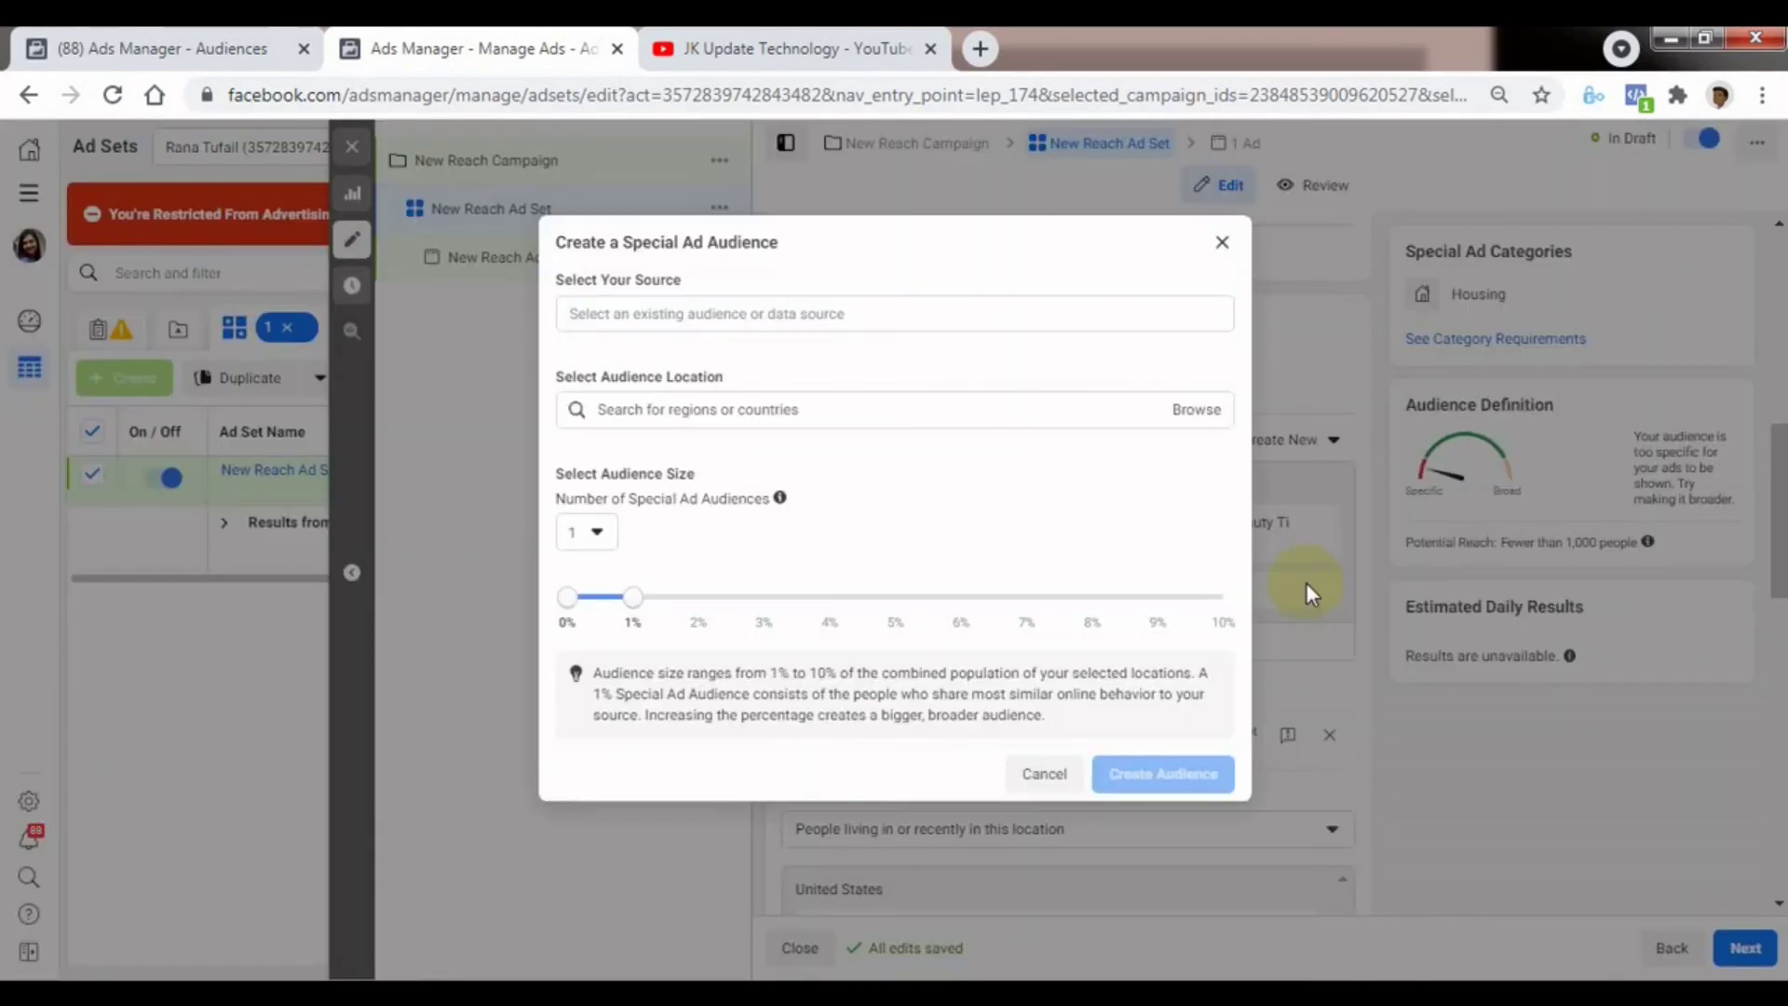
left_click(754, 311)
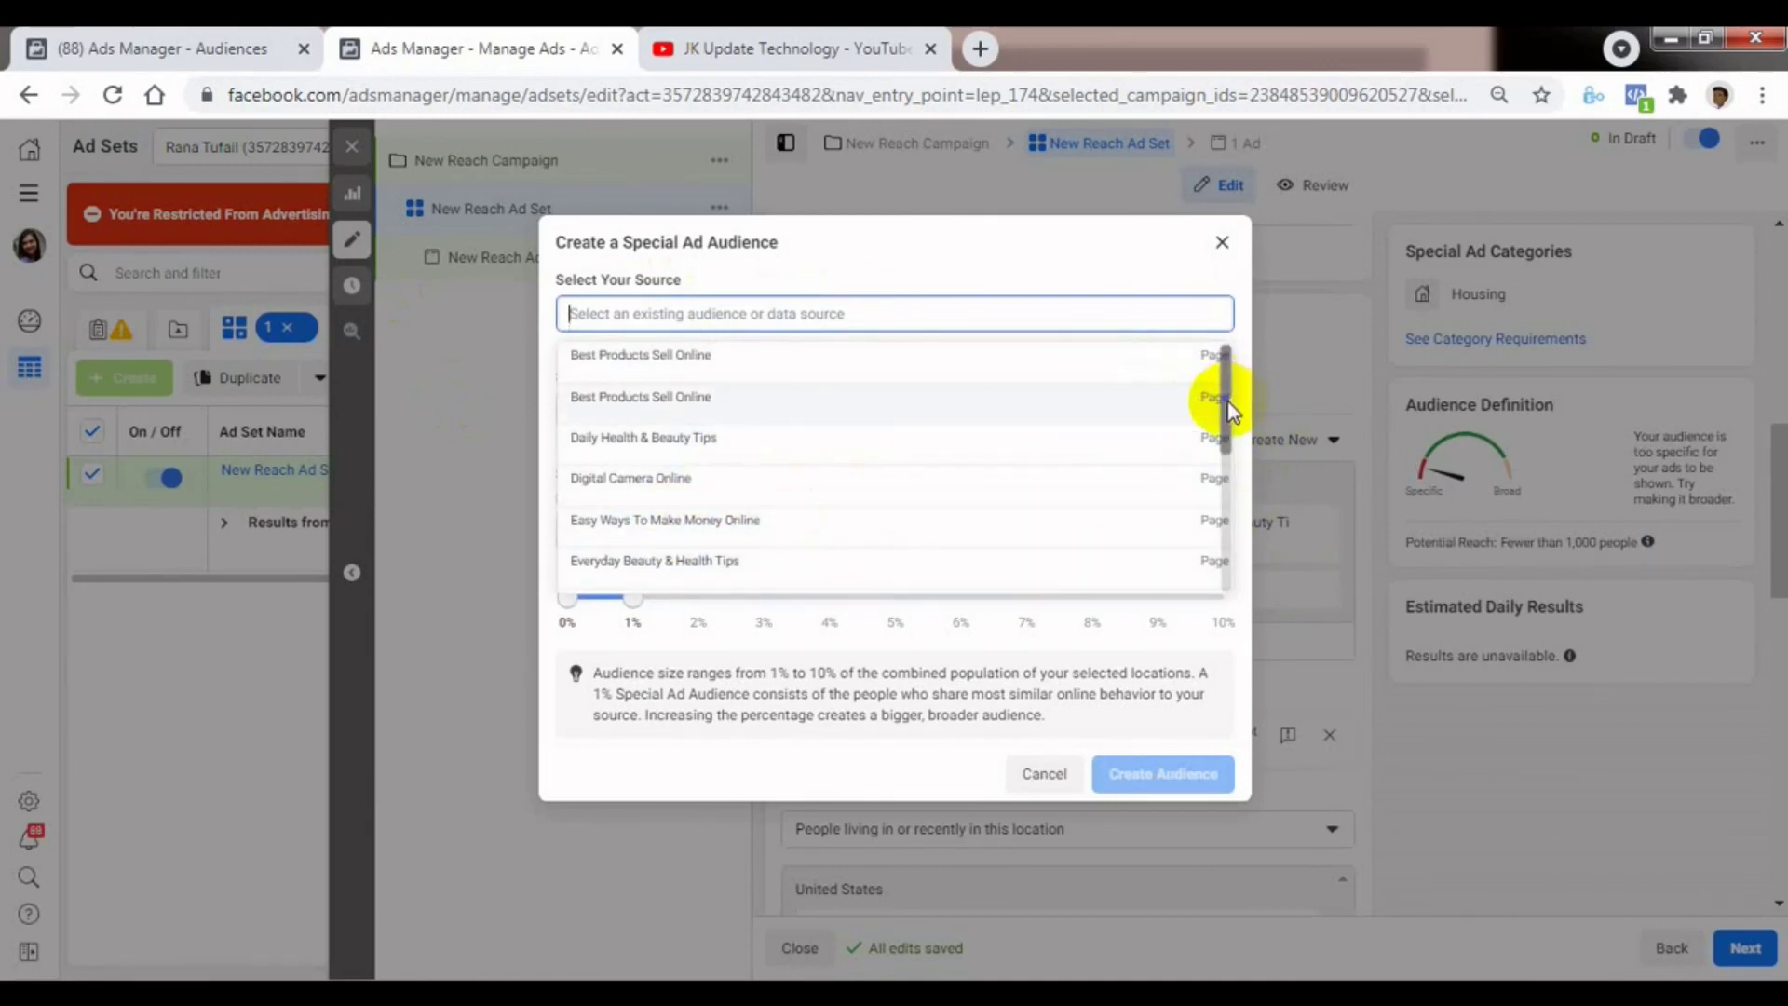
left_click_drag(1227, 409, 1229, 559)
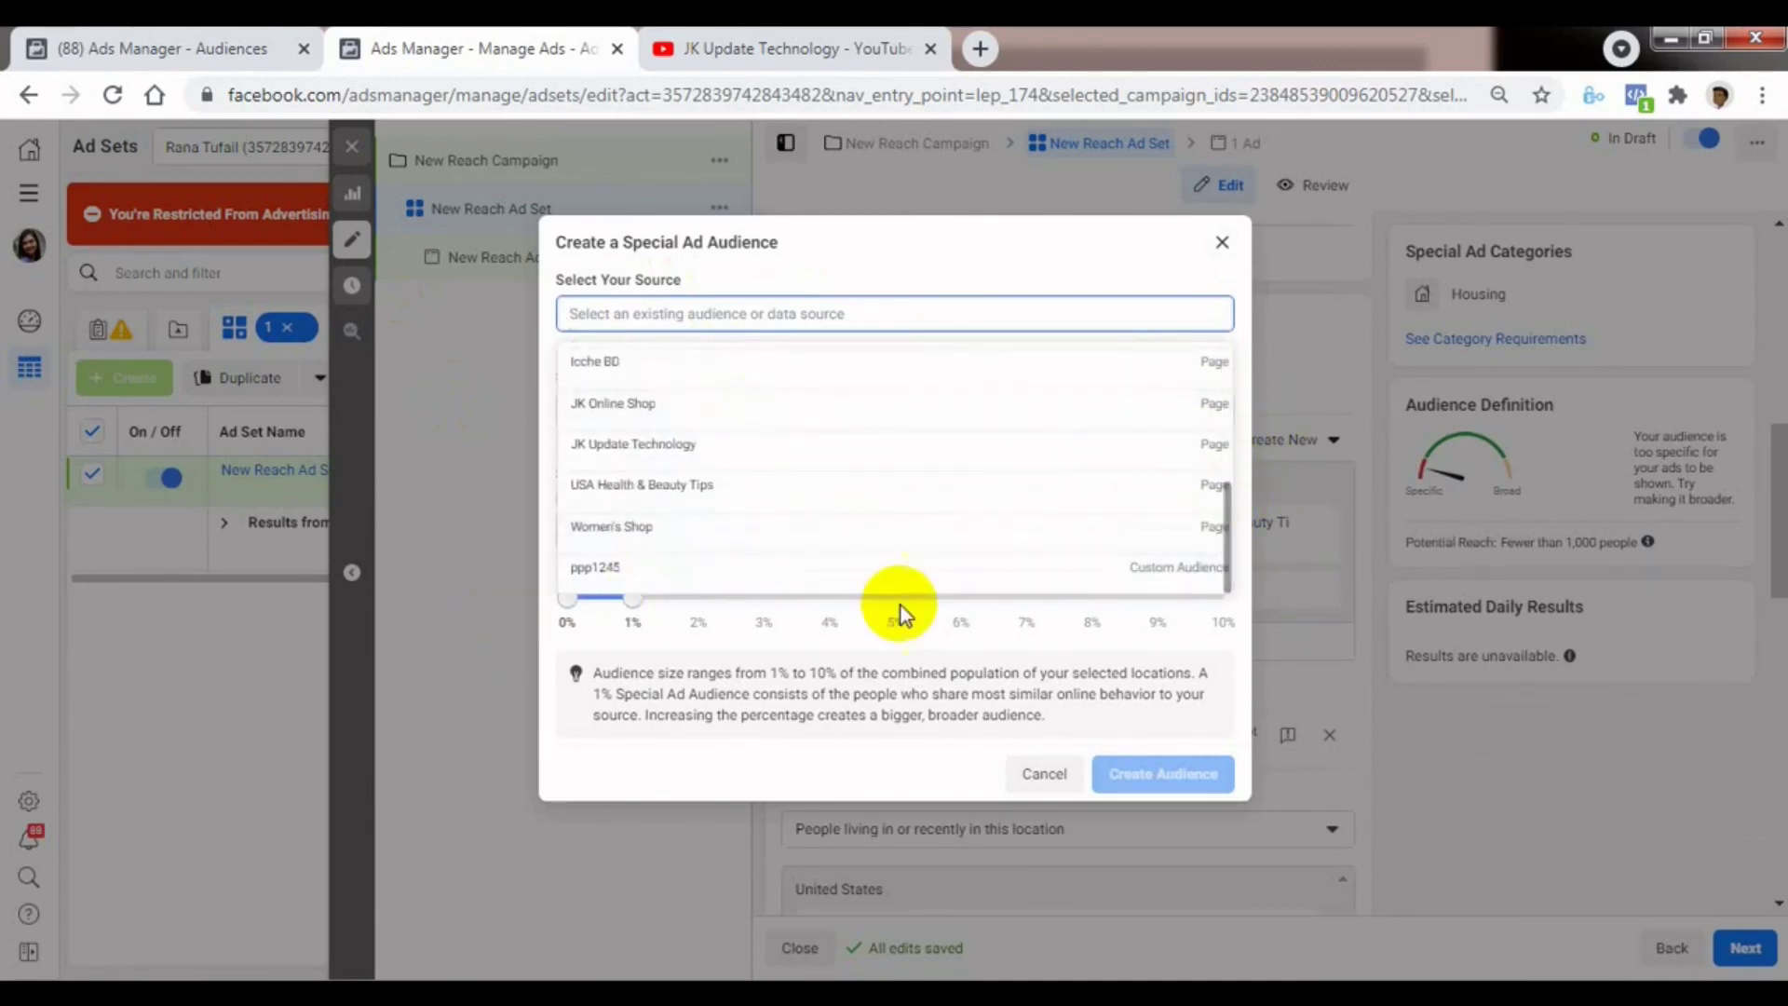
left_click(758, 763)
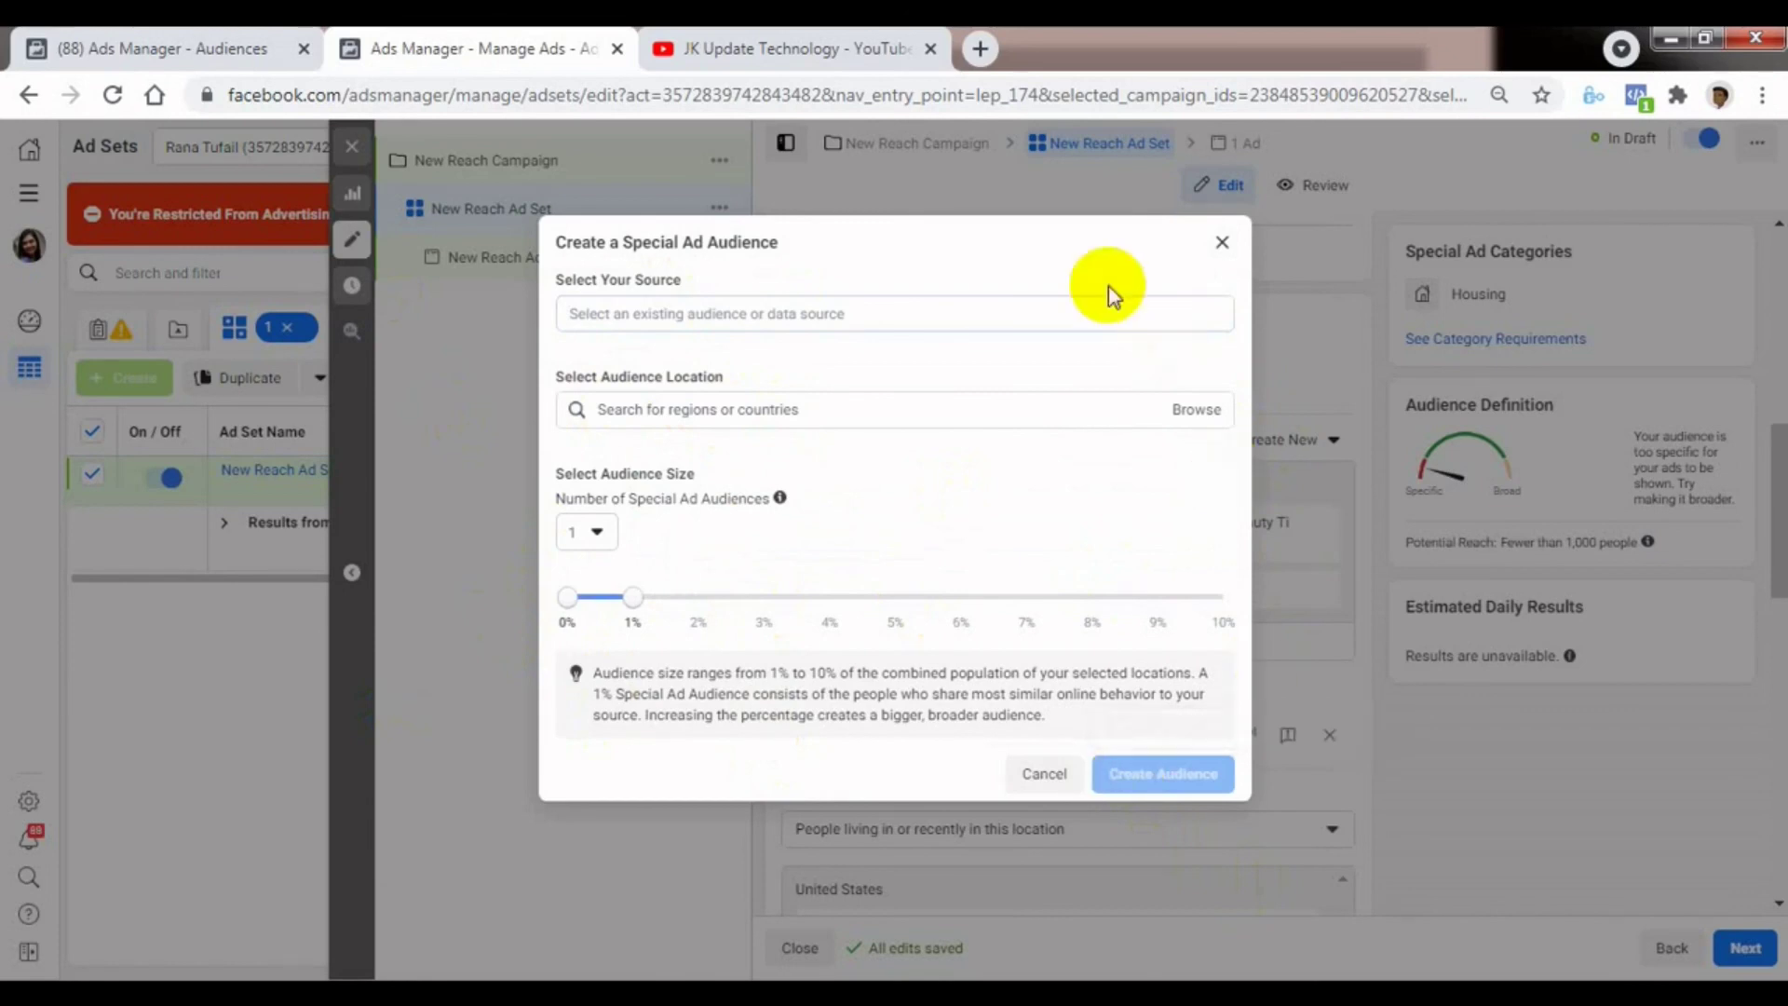
left_click(1060, 778)
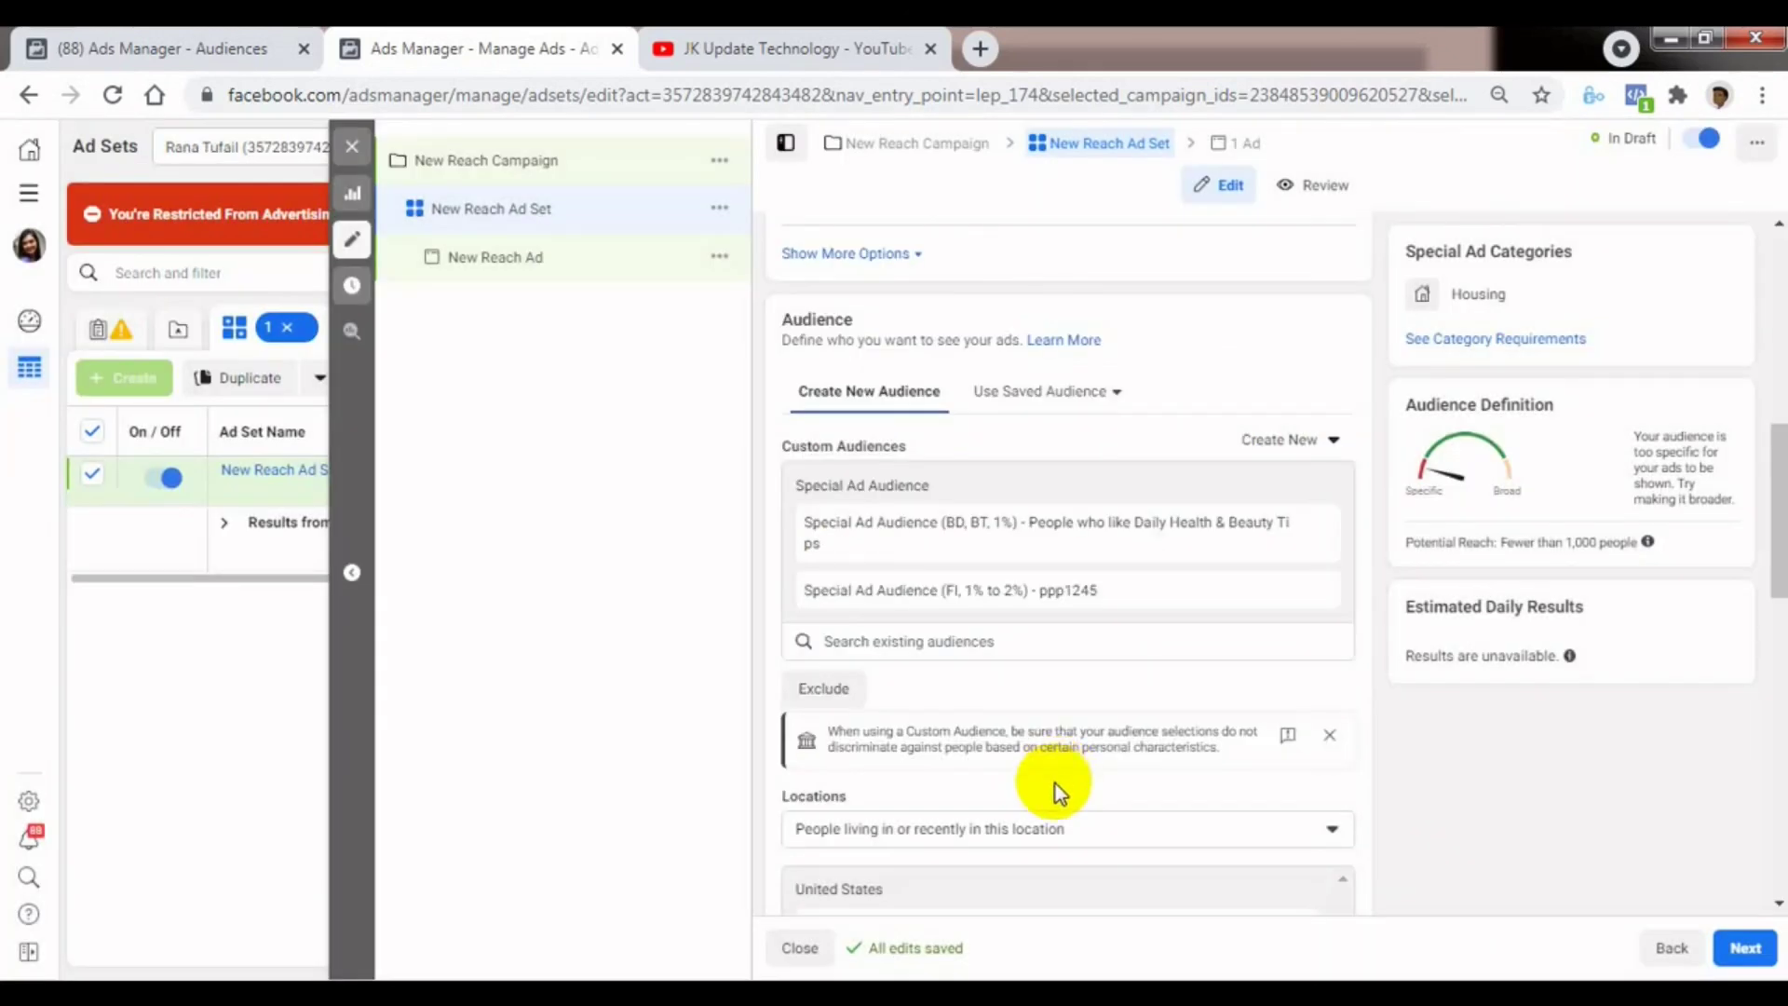
Review the audience types that can be created and the existing Special Ad Audiences still selectable for the ad set.
left_click(1286, 440)
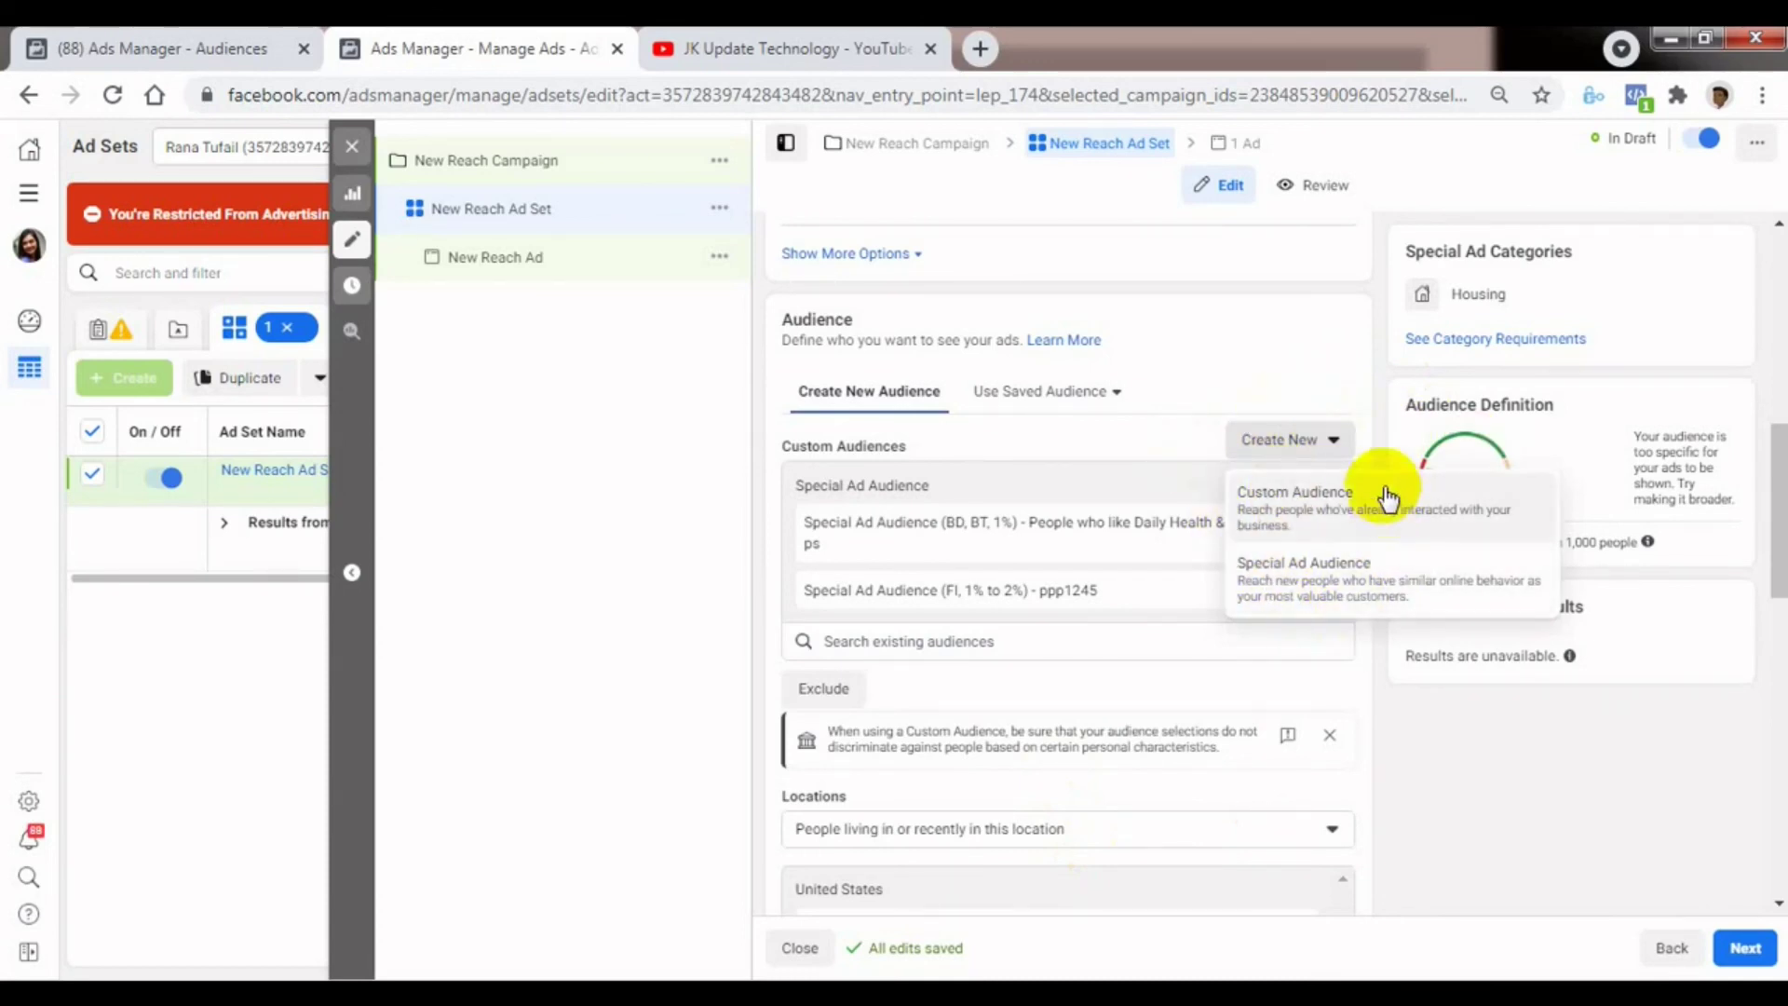
left_click(624, 436)
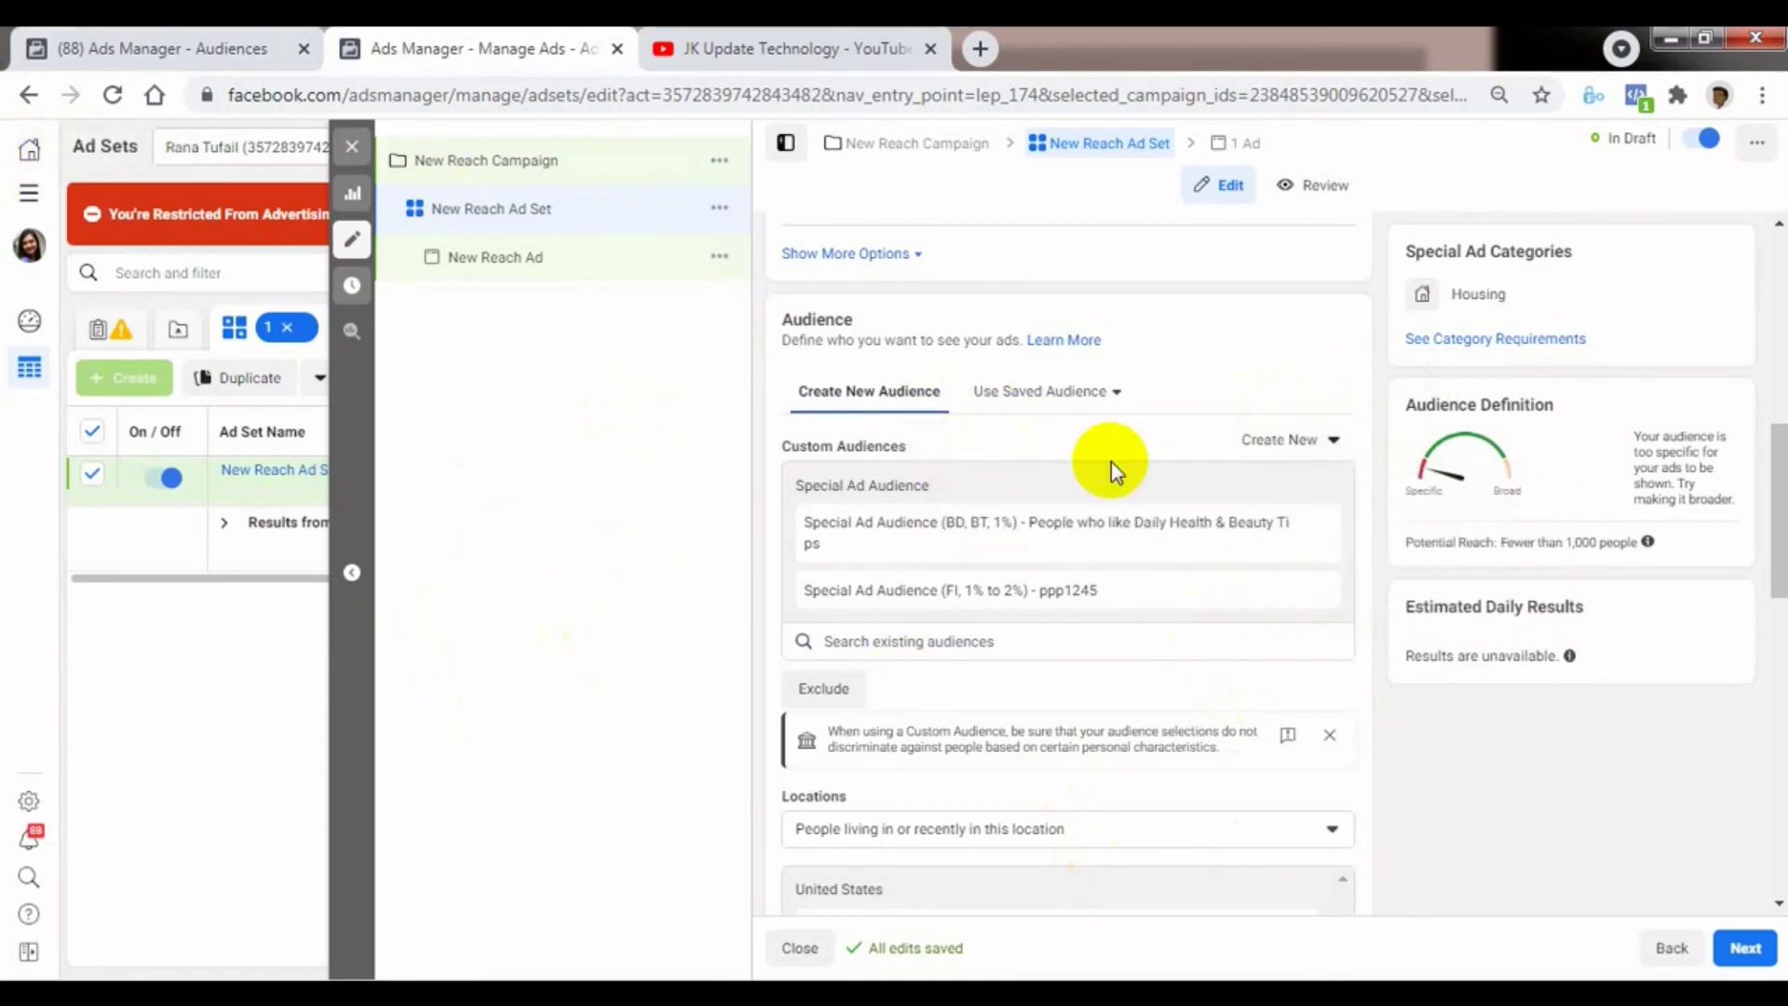
left_click(1025, 651)
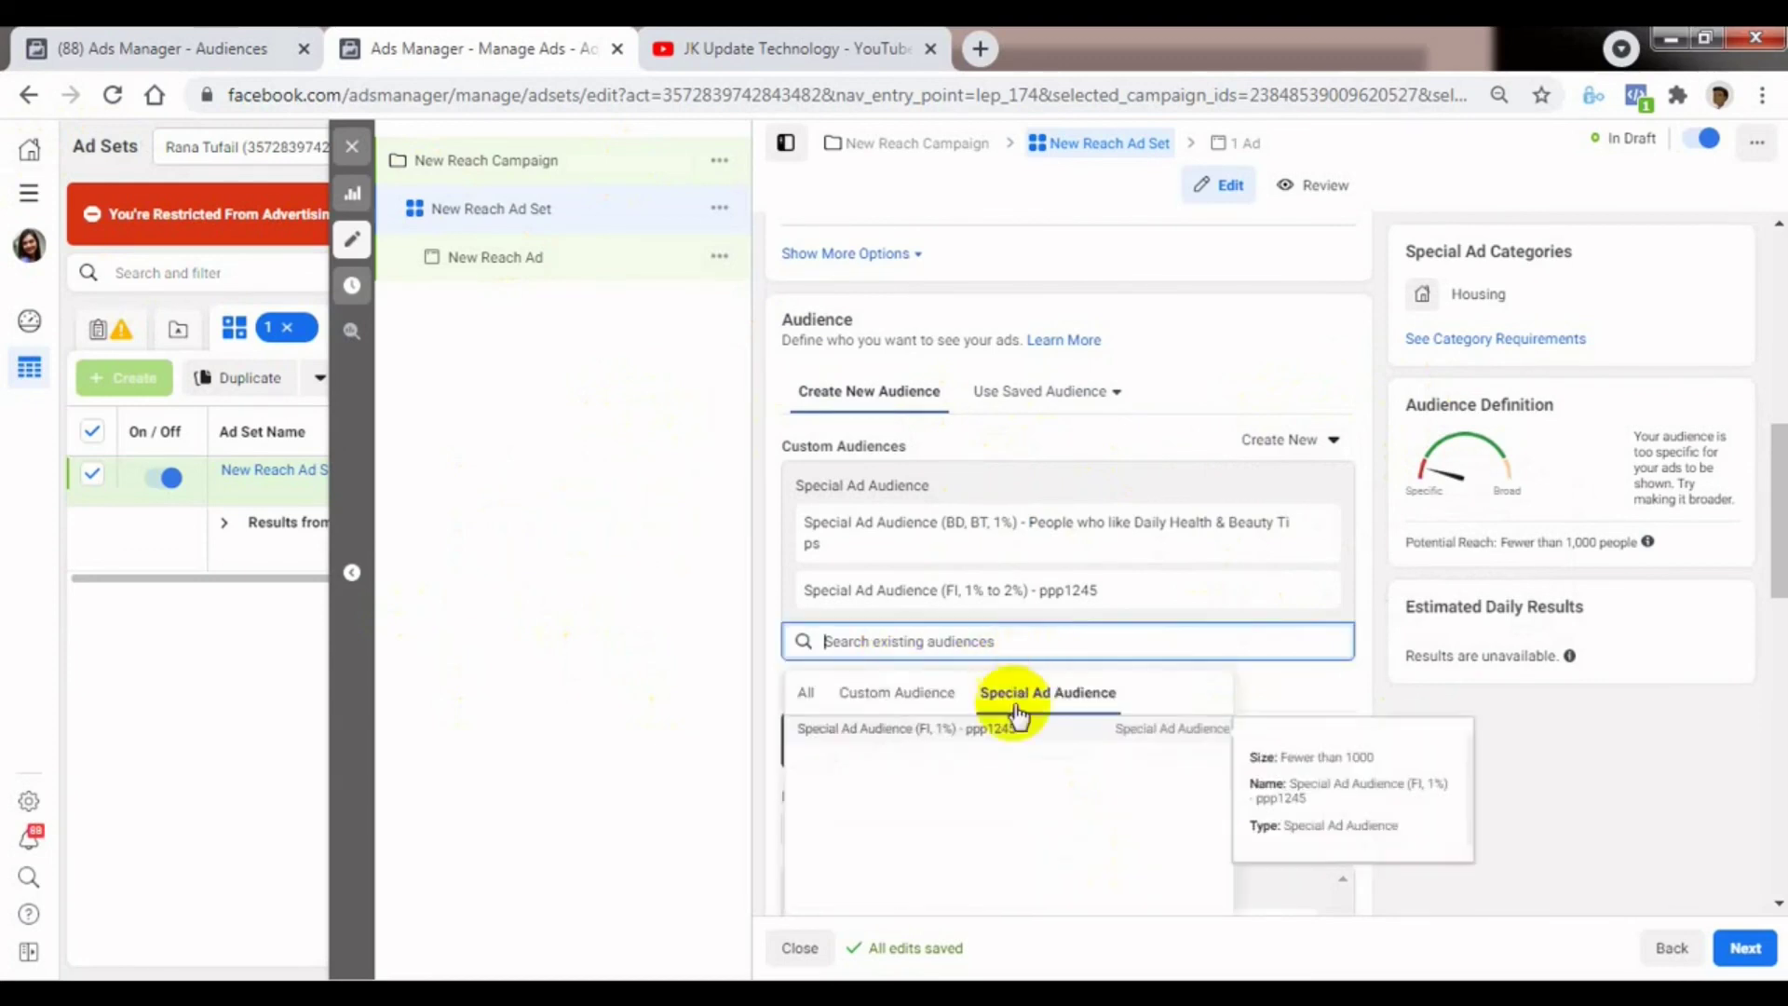
left_click(678, 624)
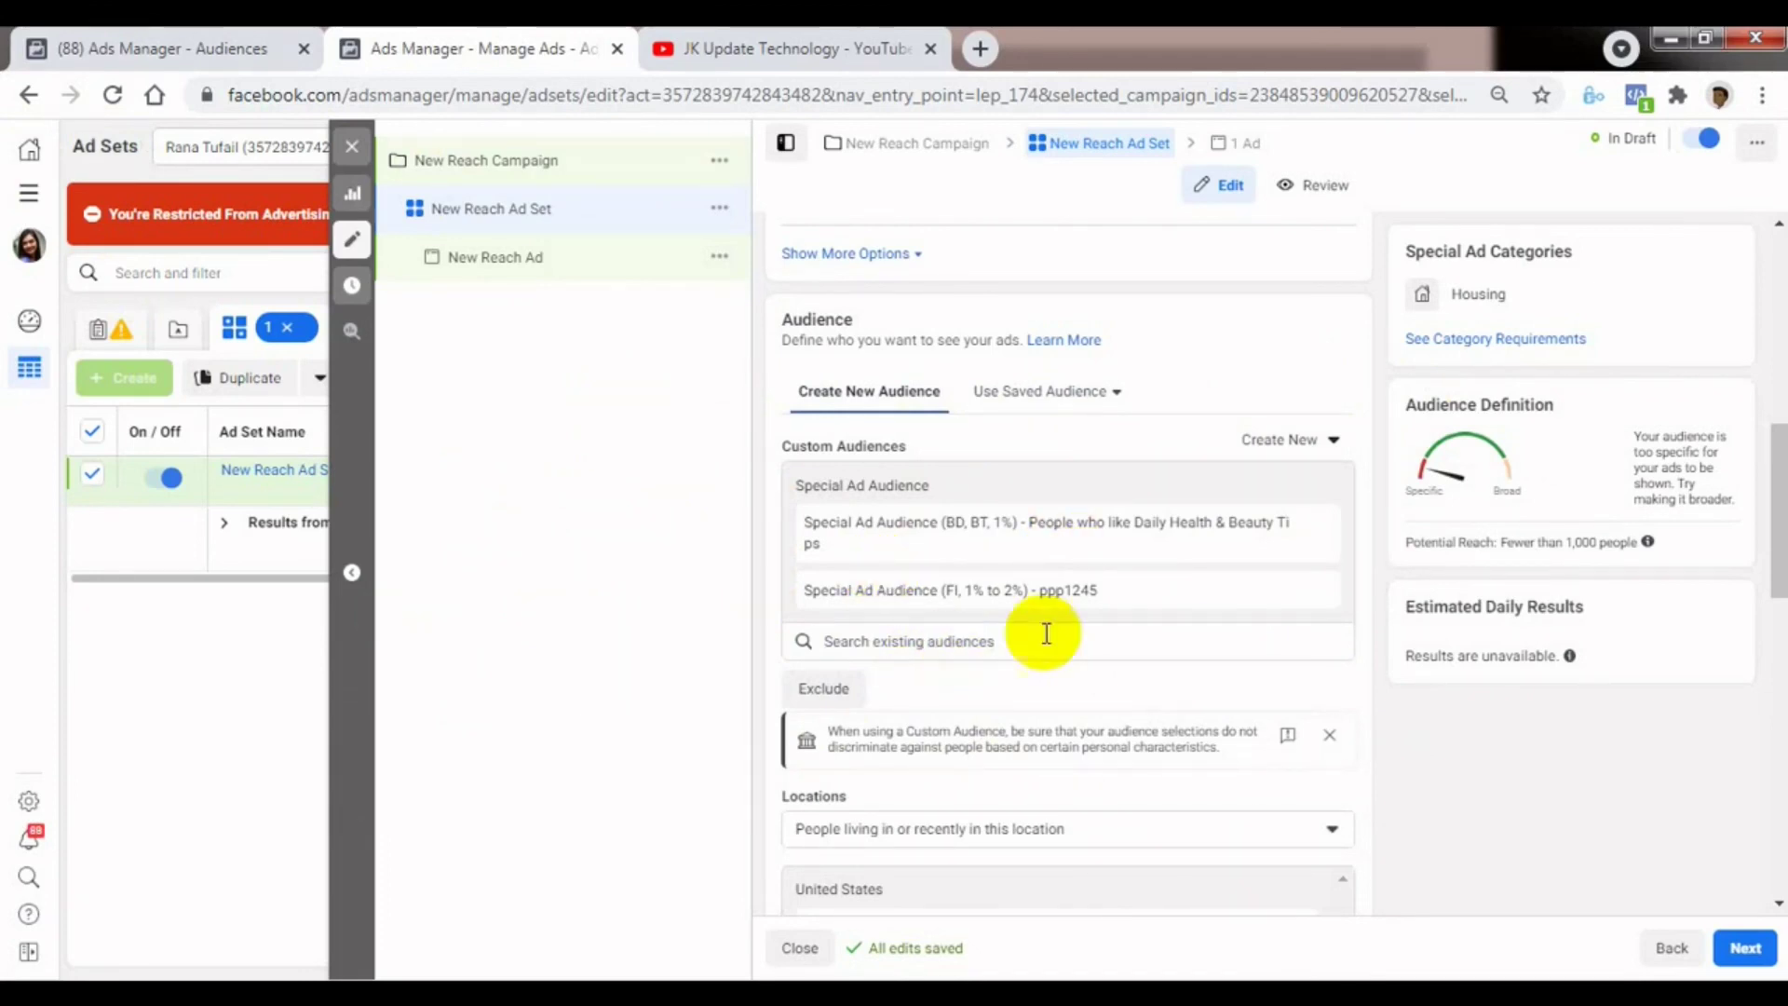
left_click(1321, 440)
left_click(667, 579)
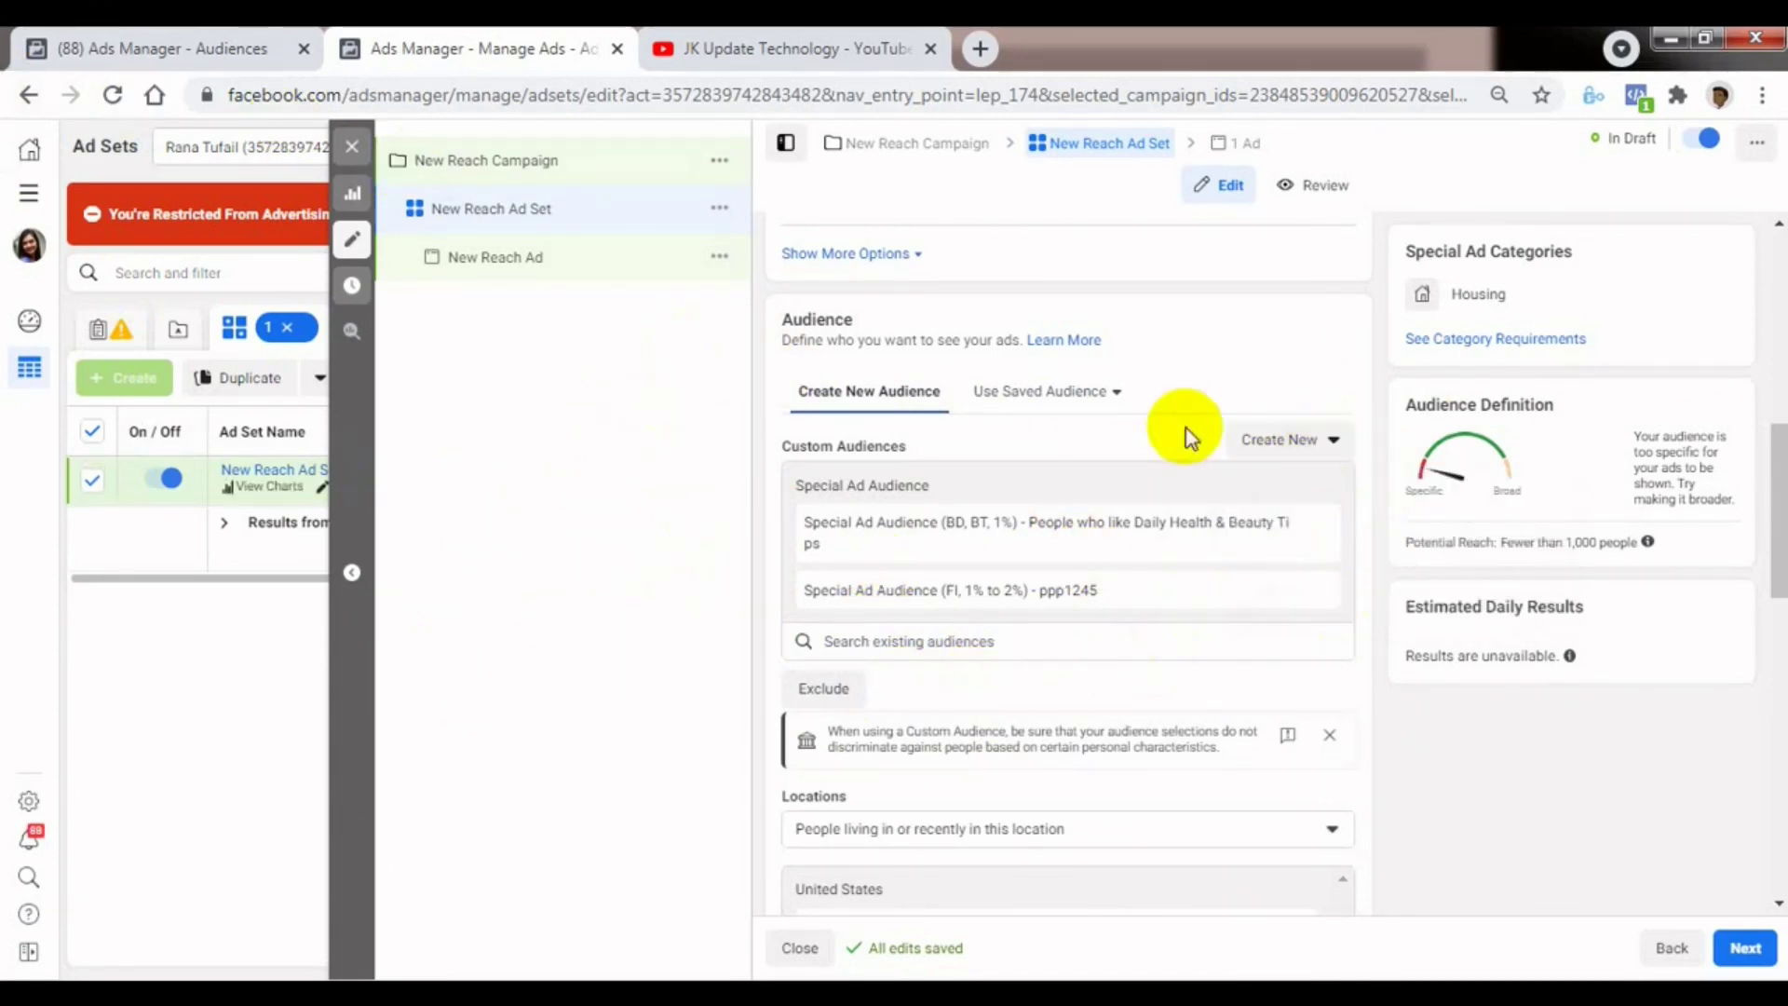
left_click(944, 641)
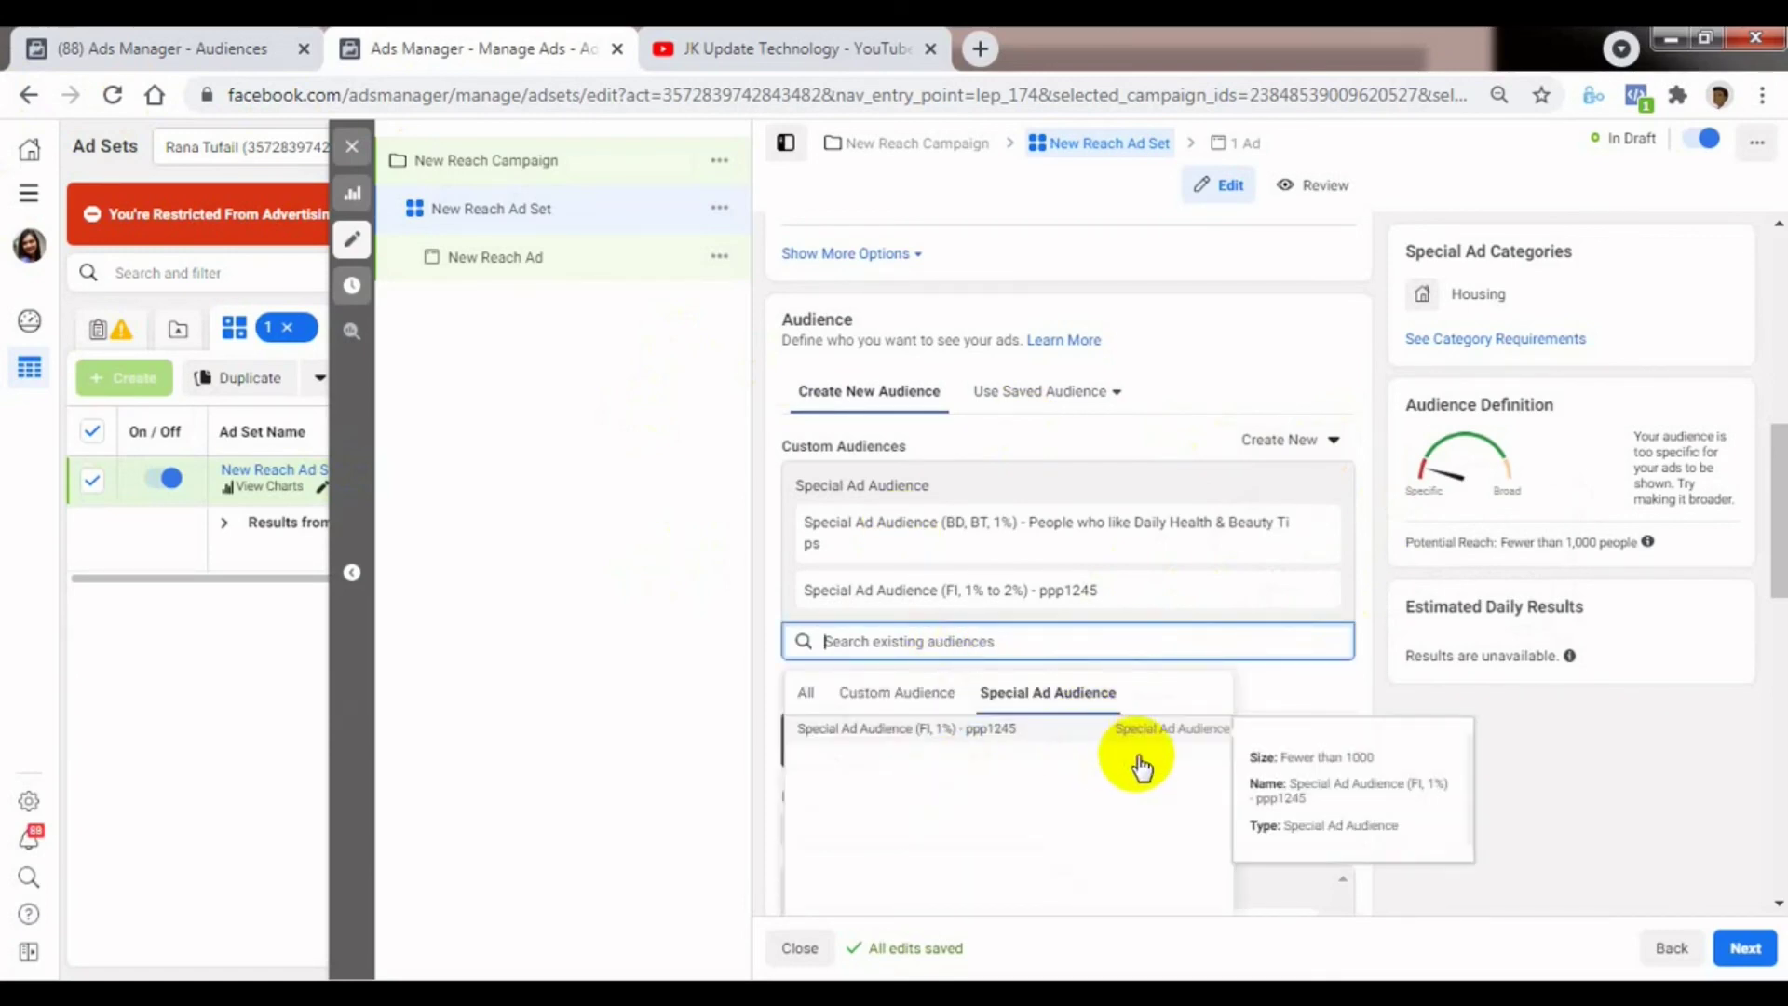
left_click(677, 603)
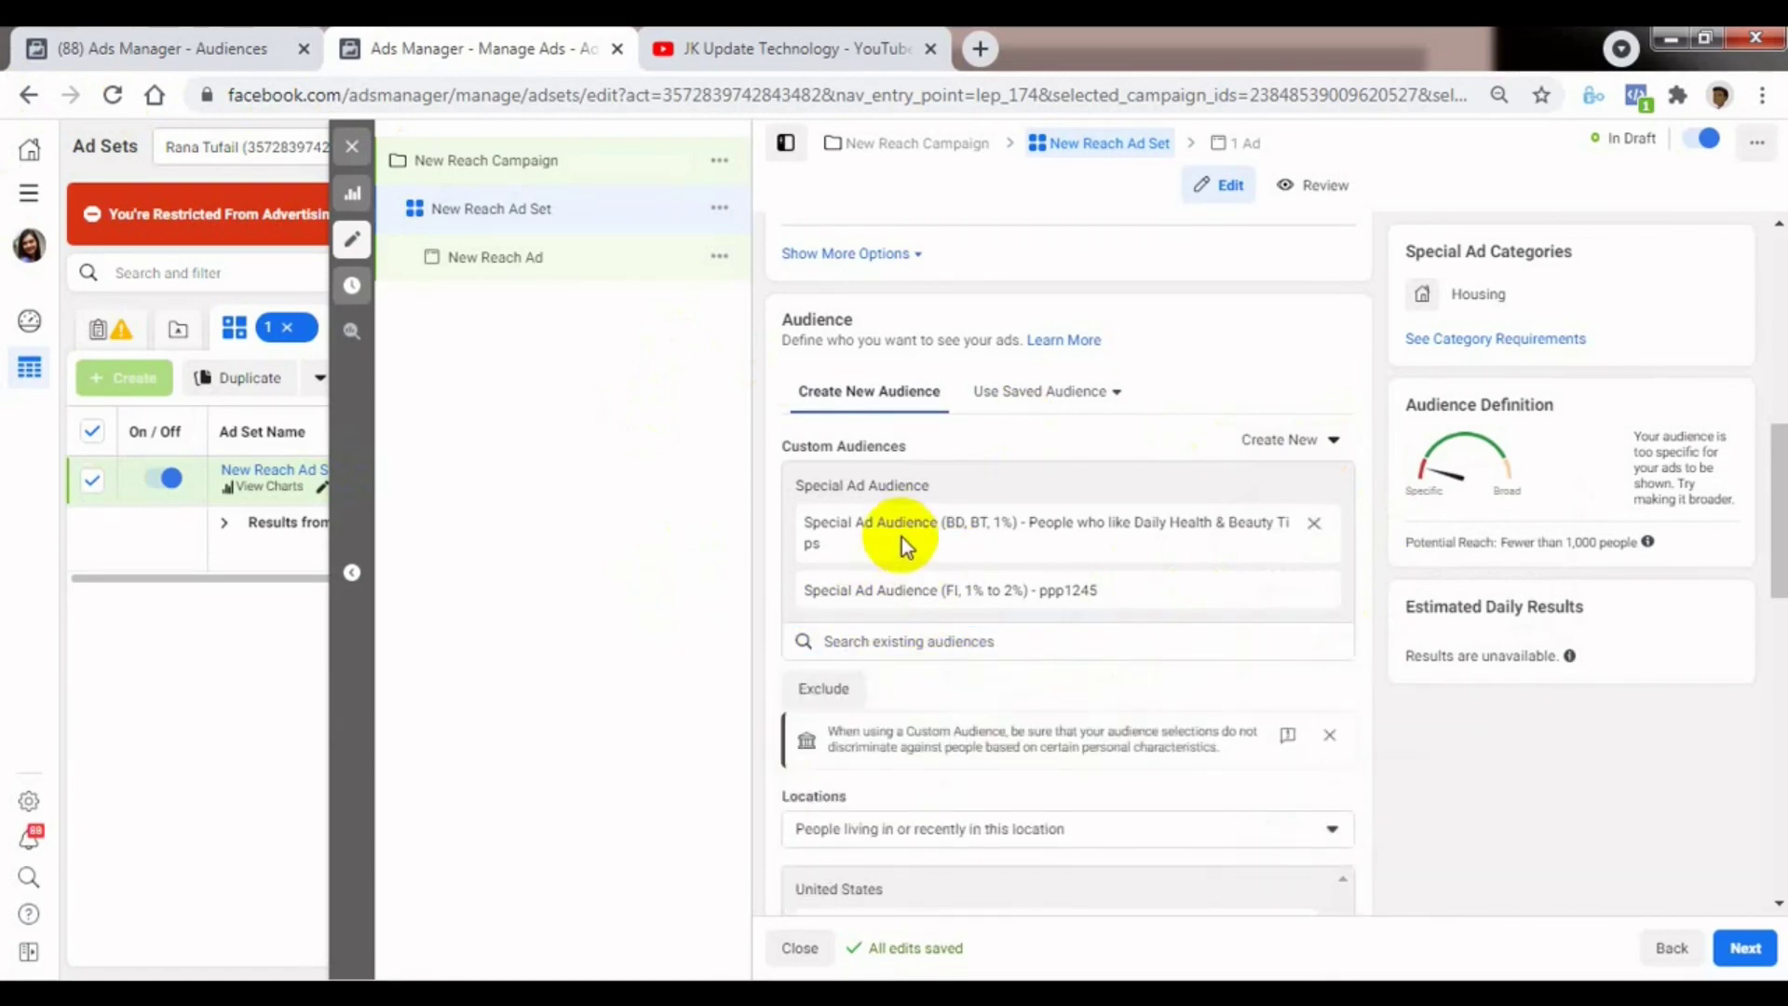